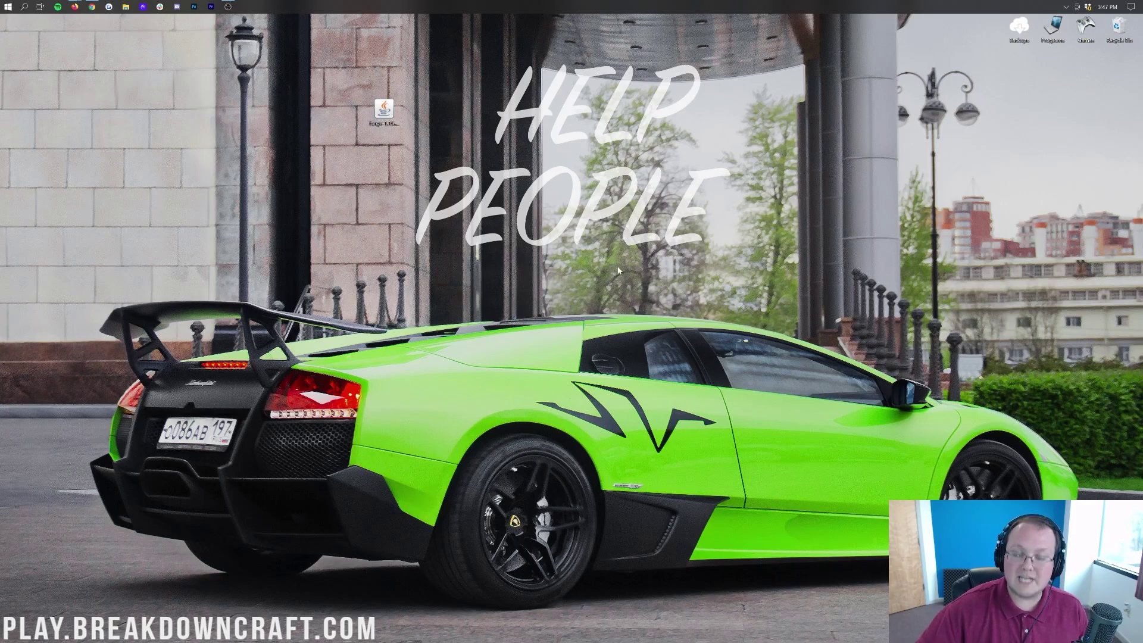
# Step: Switch to Chrome and examine the thebreakdown.xyz article on downloading and installing Java for Minecraft, including its download link
pyautogui.click(637, 287)
pyautogui.click(92, 7)
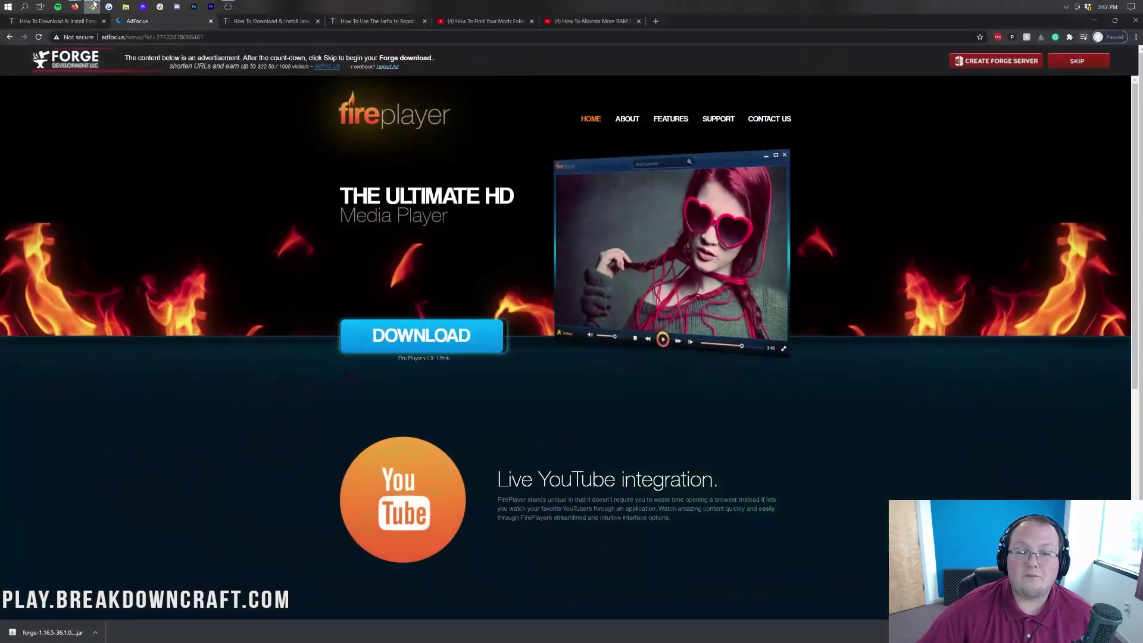
pyautogui.click(229, 20)
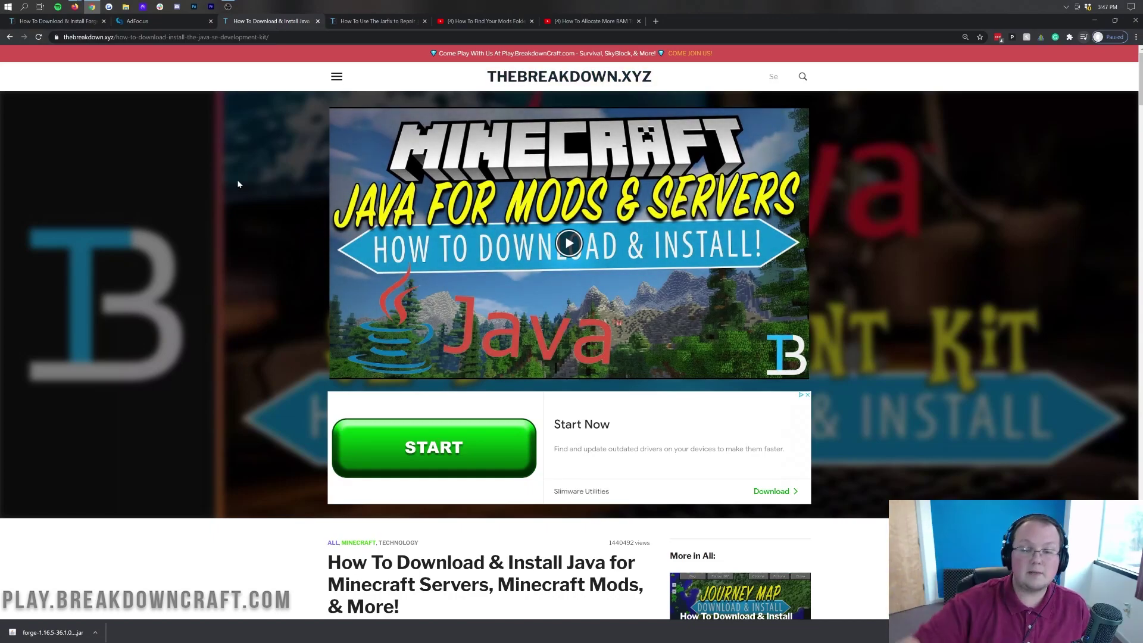
pyautogui.scroll(-9, 421, 214)
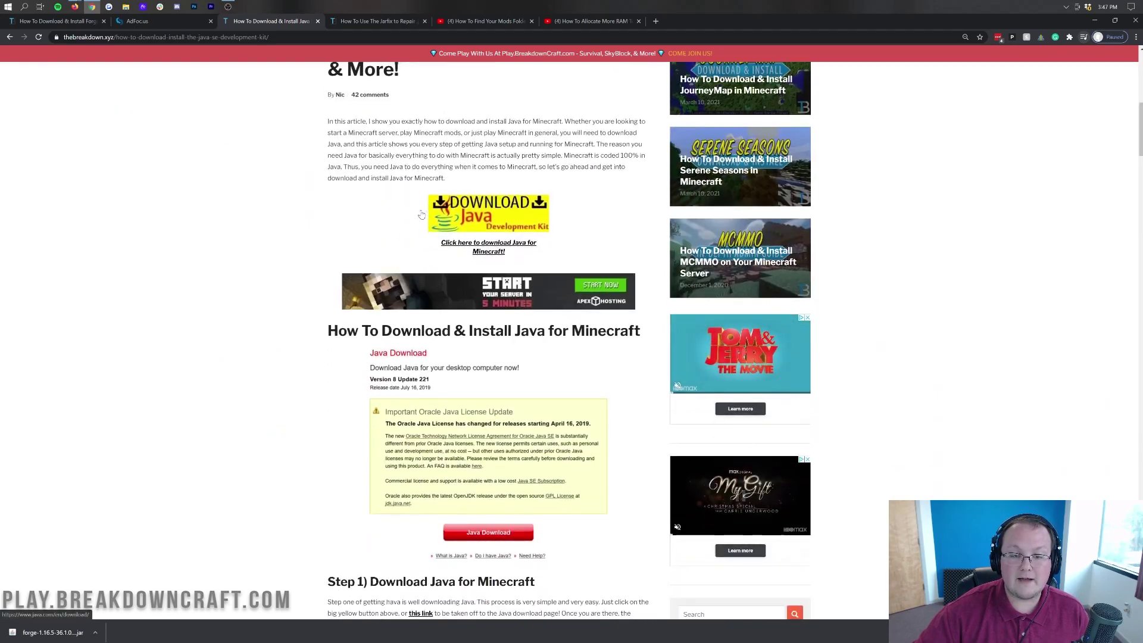
pyautogui.scroll(3, 421, 215)
pyautogui.moveTo(497, 227); pyautogui.dragTo(642, 226)
pyautogui.click(587, 252)
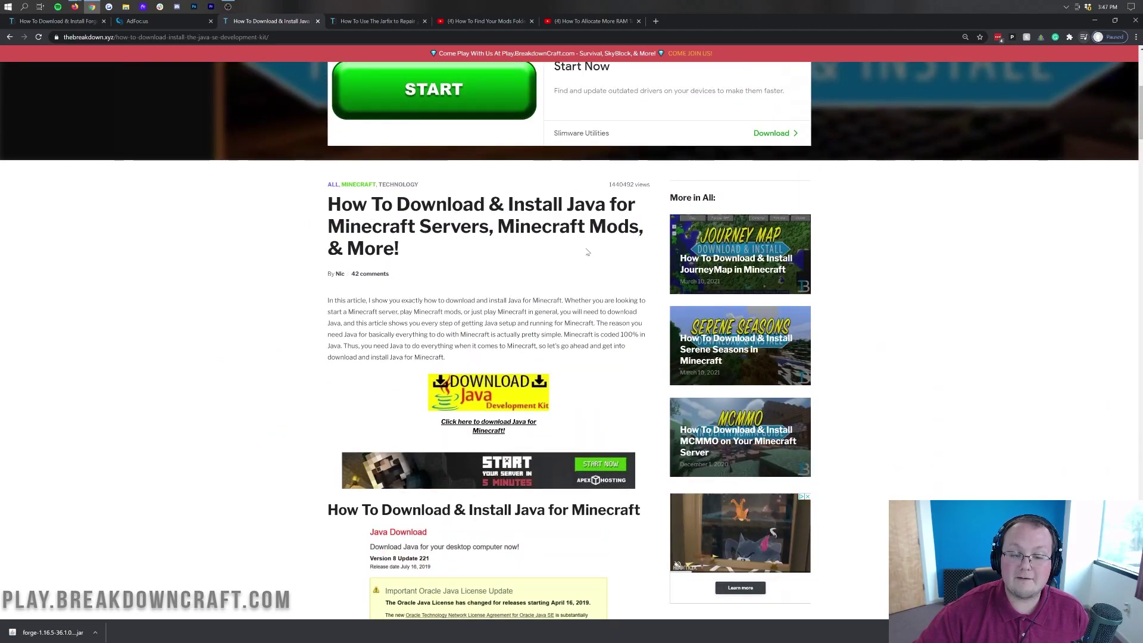
pyautogui.scroll(-17, 587, 252)
pyautogui.scroll(20, 608, 251)
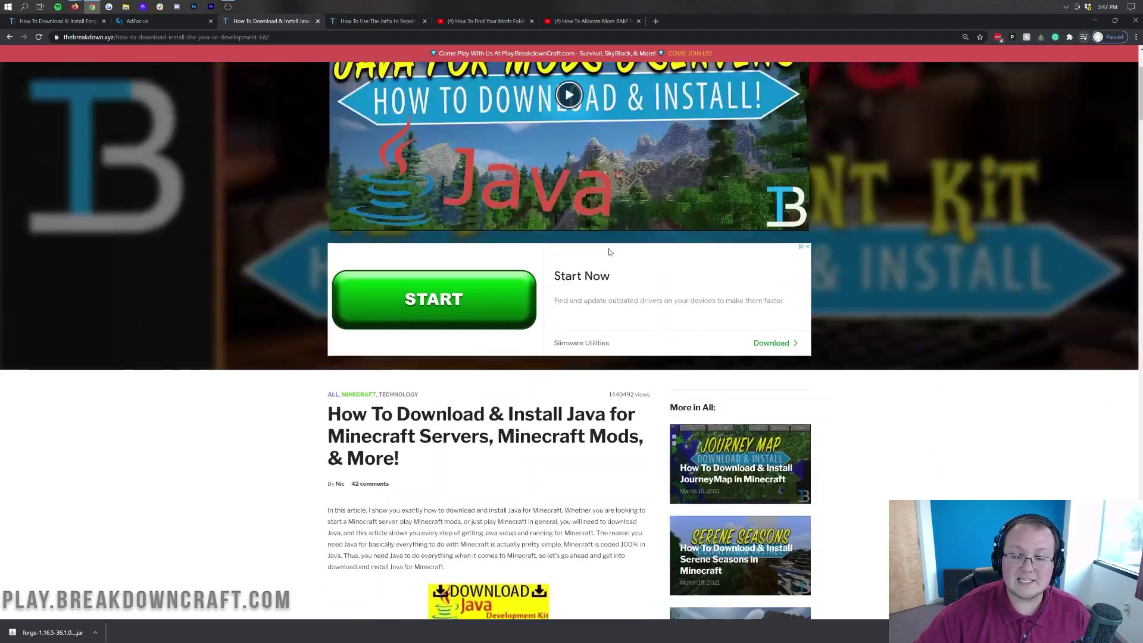
pyautogui.scroll(3, 609, 252)
# Step: Show the desktop and try to open the Forge installer file with Java(TM) Platform SE binary
pyautogui.press('super+d')
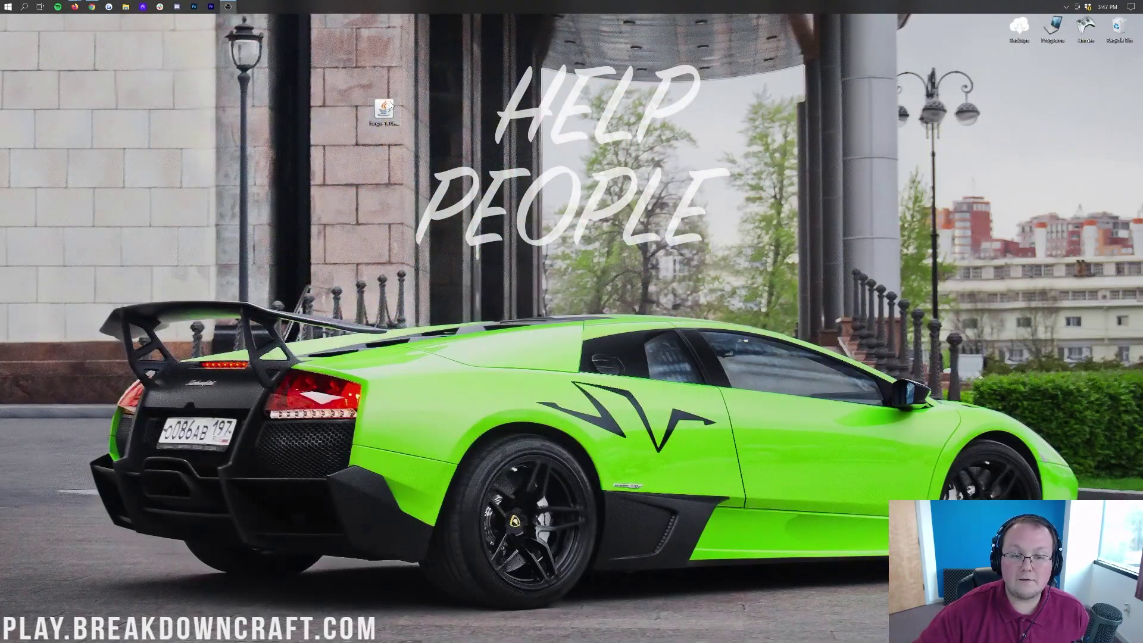
pyautogui.rightClick(391, 104)
pyautogui.click(497, 156)
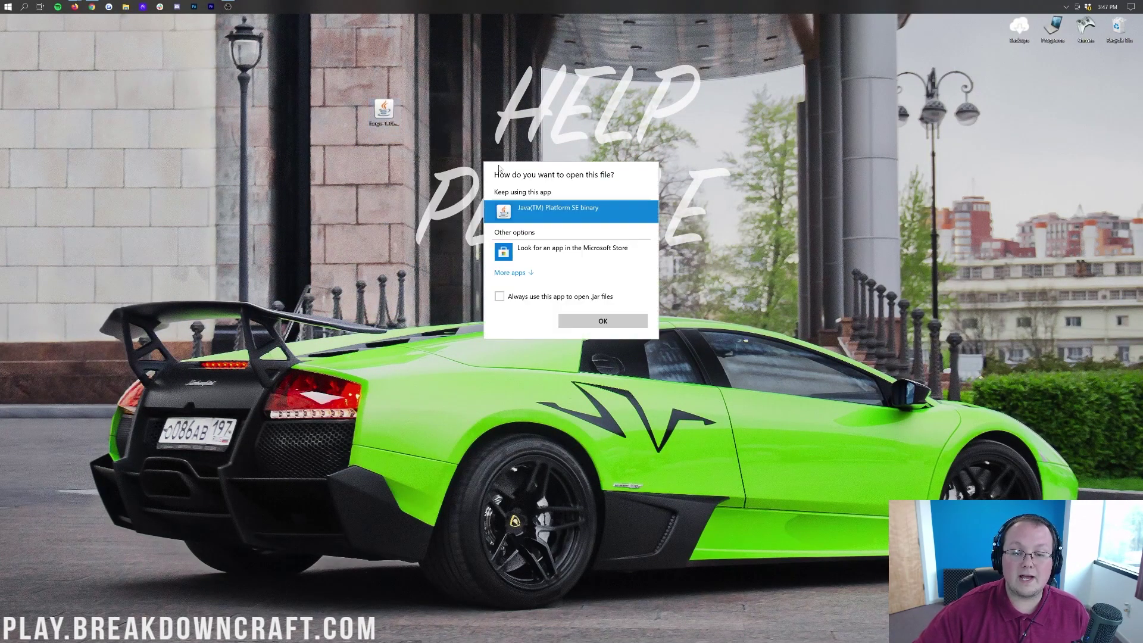
pyautogui.doubleClick(556, 214)
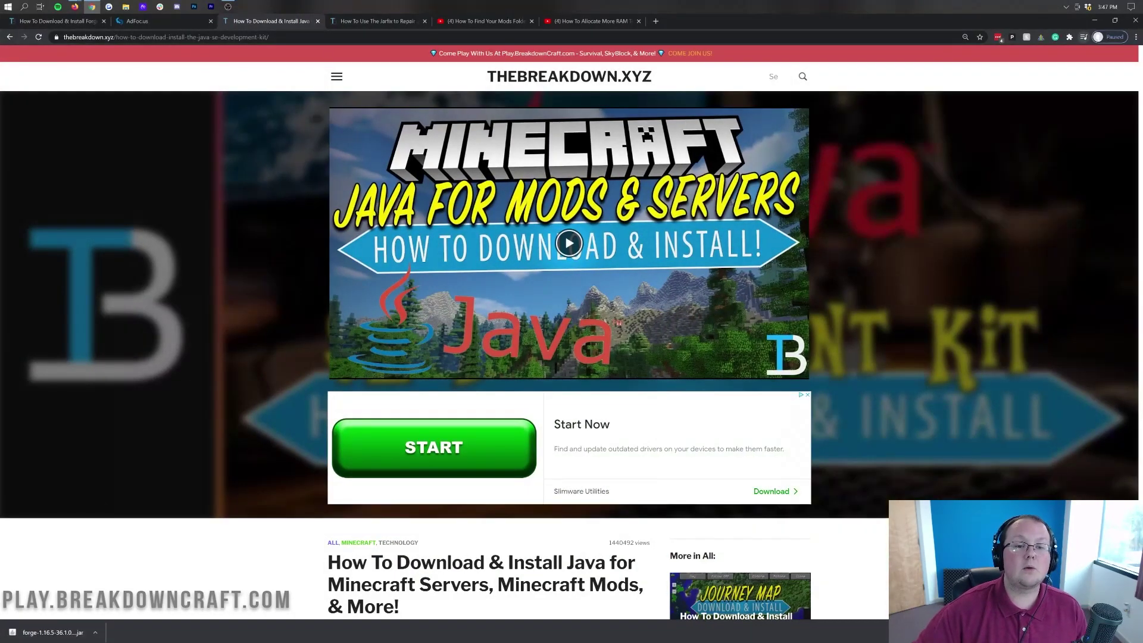
# Step: View the article on using Jarfix to repair .jar files in Chrome, and minimize the browser
pyautogui.click(350, 23)
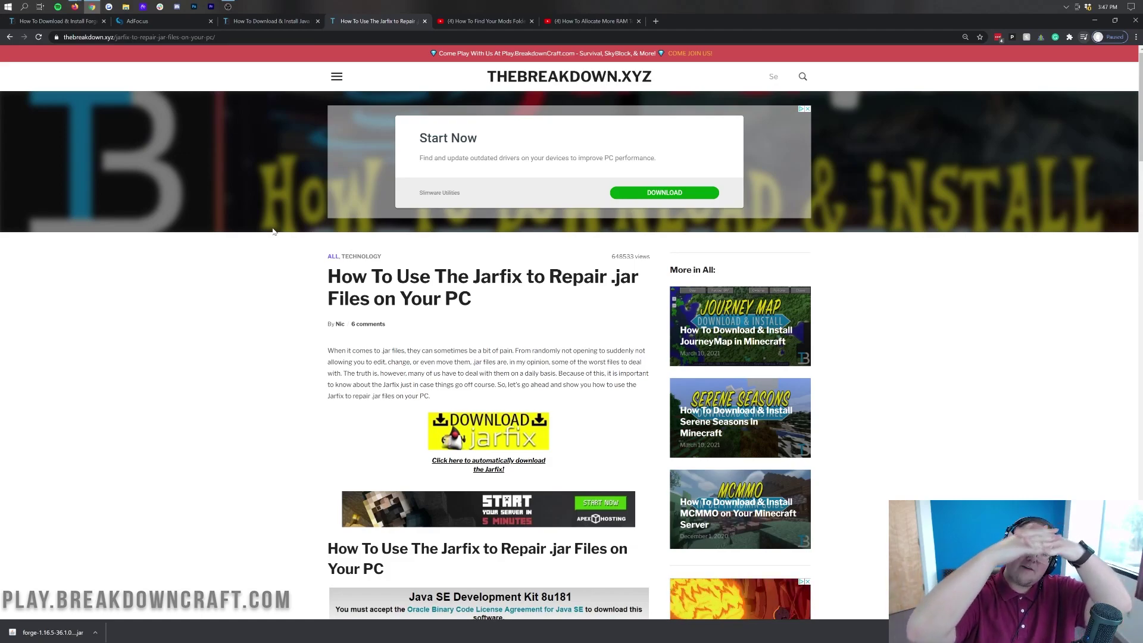
pyautogui.click(280, 21)
pyautogui.click(354, 22)
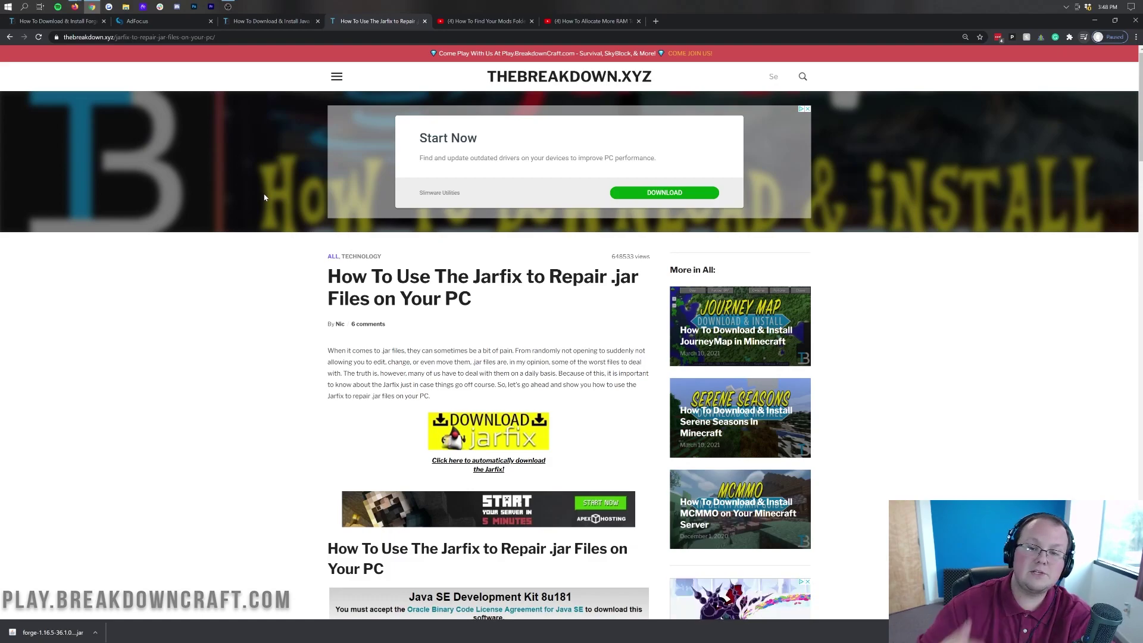
pyautogui.click(1095, 21)
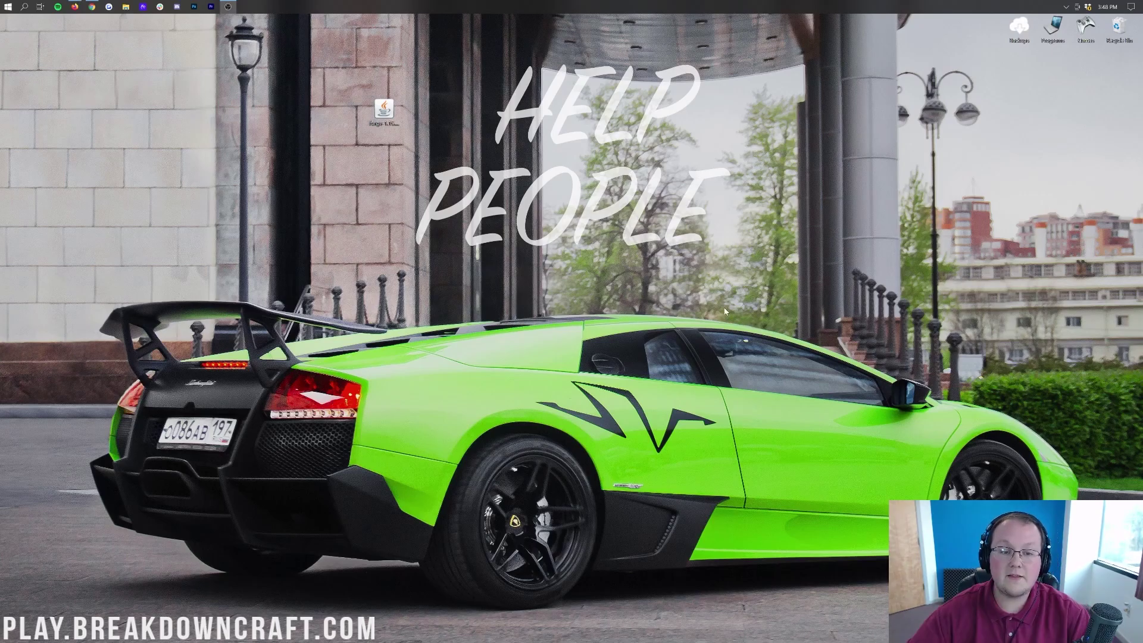
# Step: Open the desktop Forge installer file with Java(TM) Platform SE binary and install the Forge client in the default .minecraft folder
pyautogui.rightClick(394, 110)
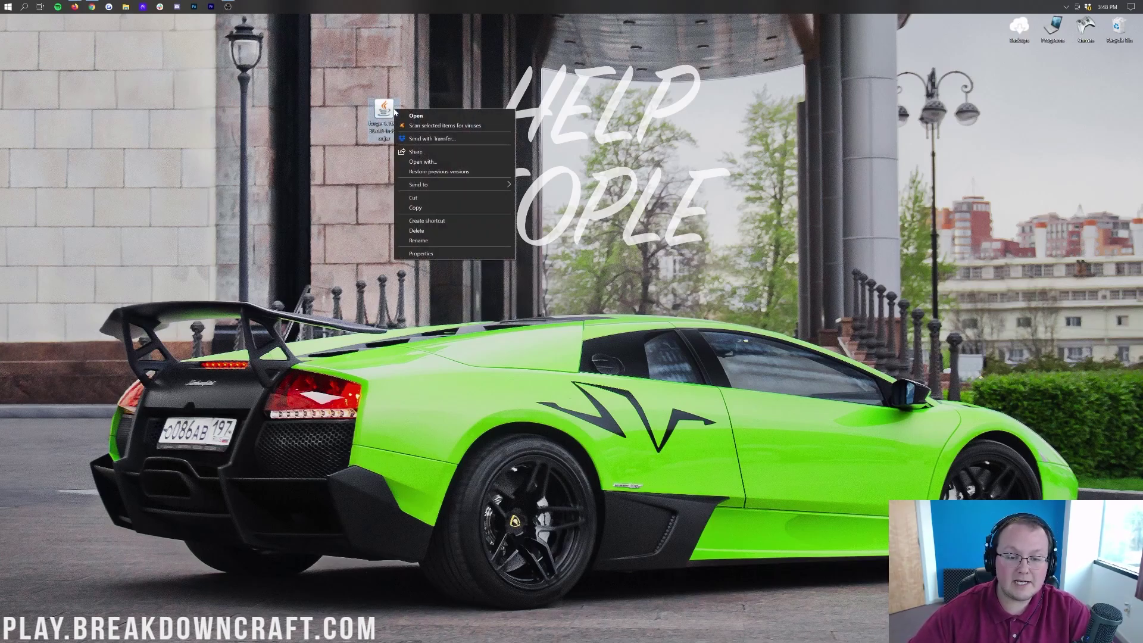
pyautogui.click(421, 165)
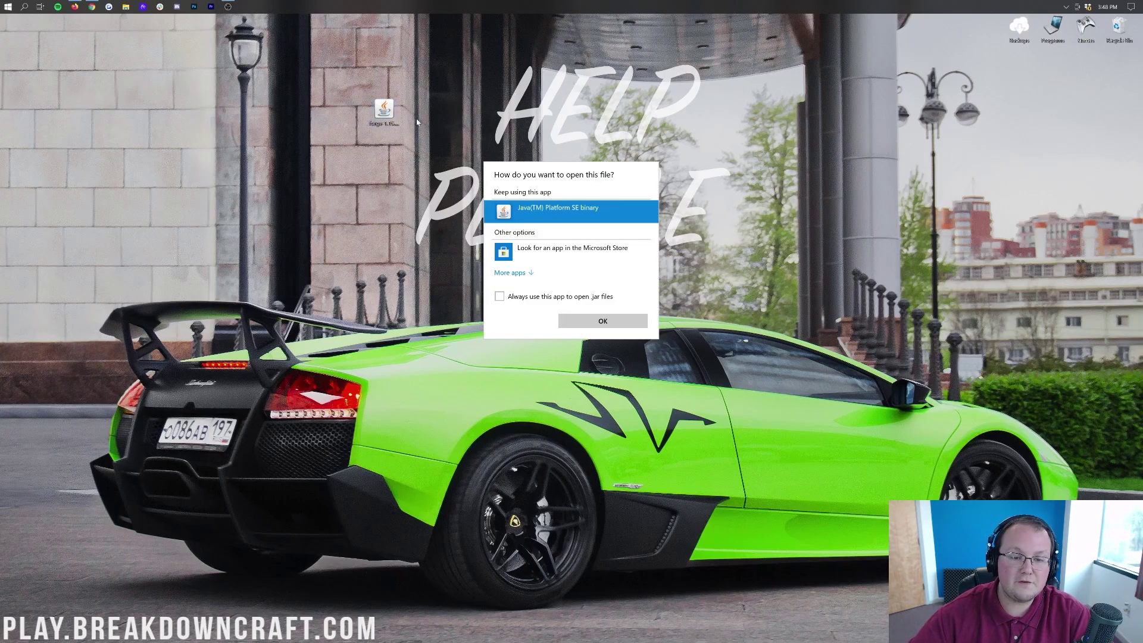
pyautogui.click(585, 319)
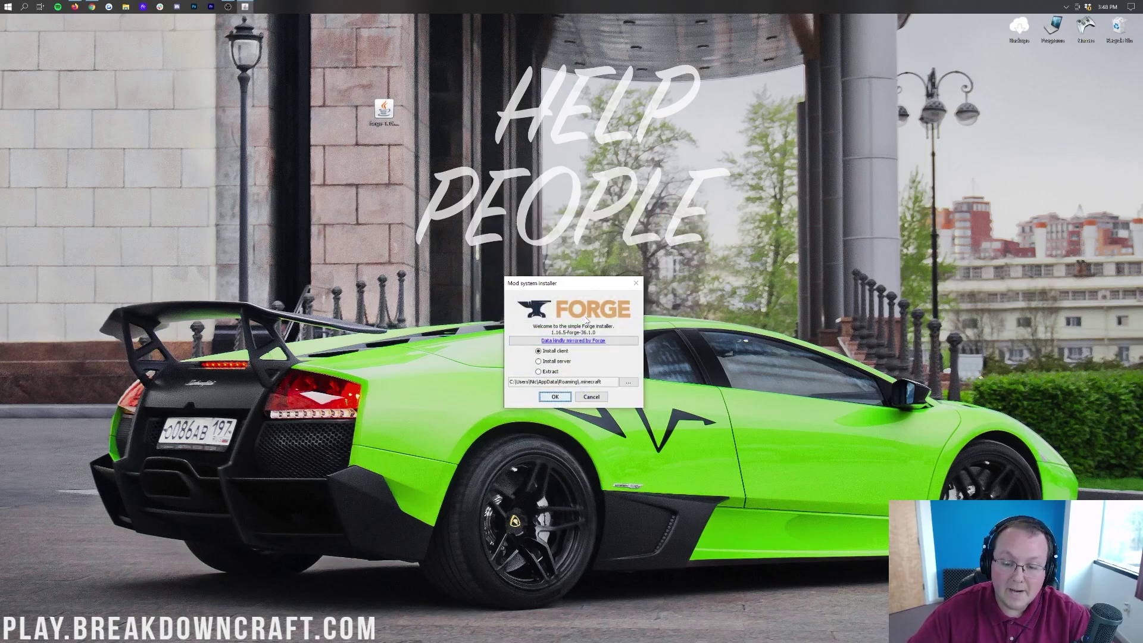
pyautogui.click(556, 397)
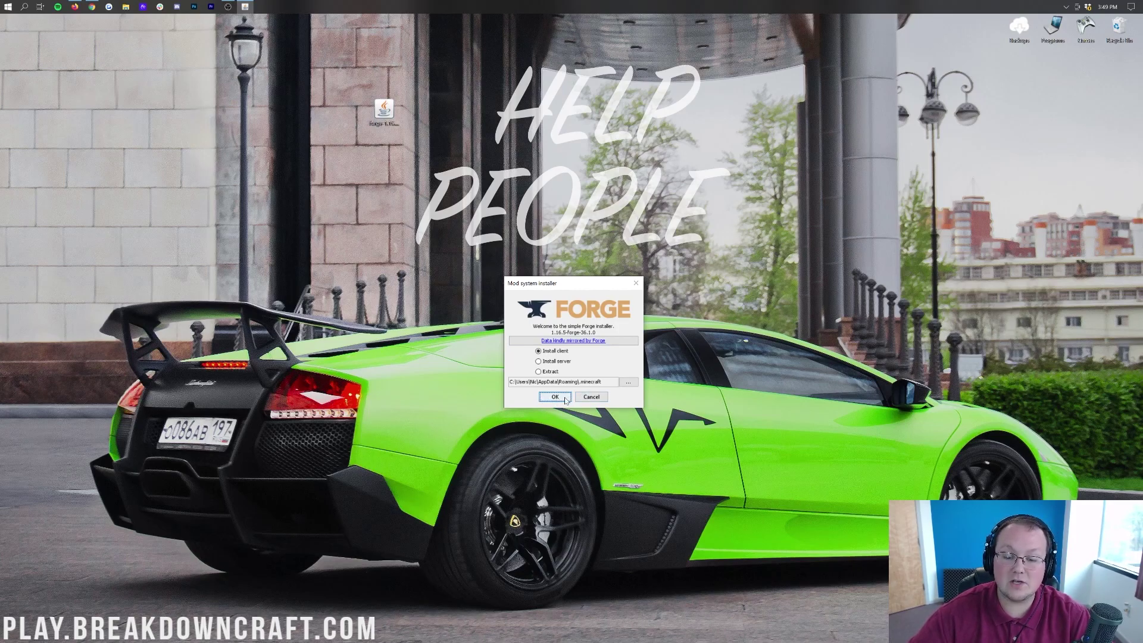
pyautogui.click(565, 398)
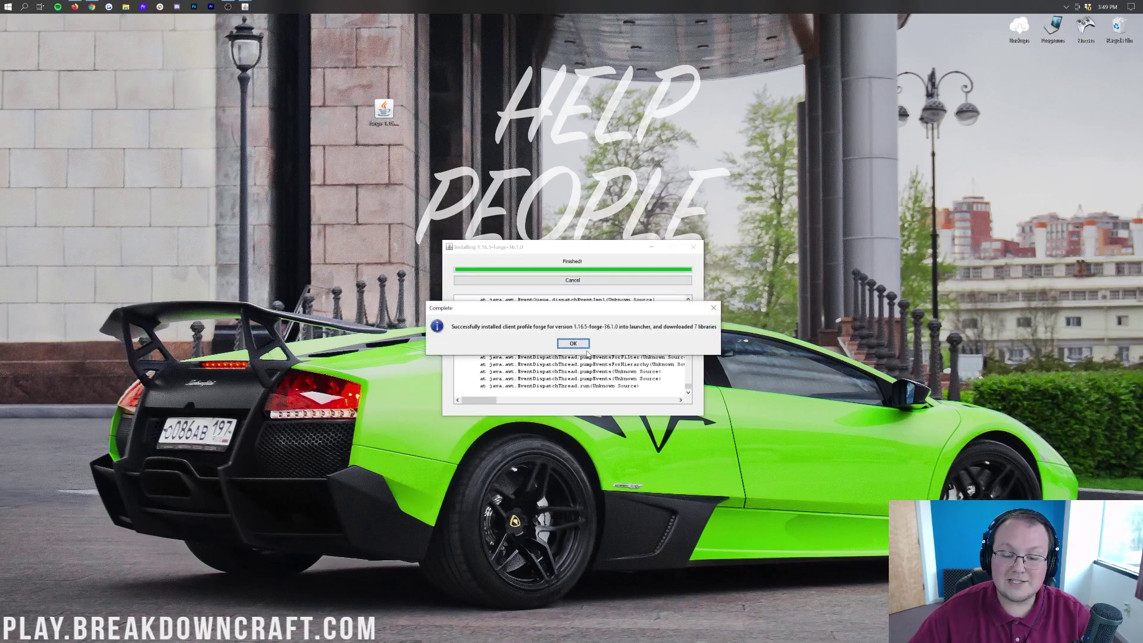
pyautogui.click(582, 345)
# Step: Find and start the Minecraft Launcher, and check its list of playable versions for the forge profile
pyautogui.click(3, 3)
pyautogui.write('mine')
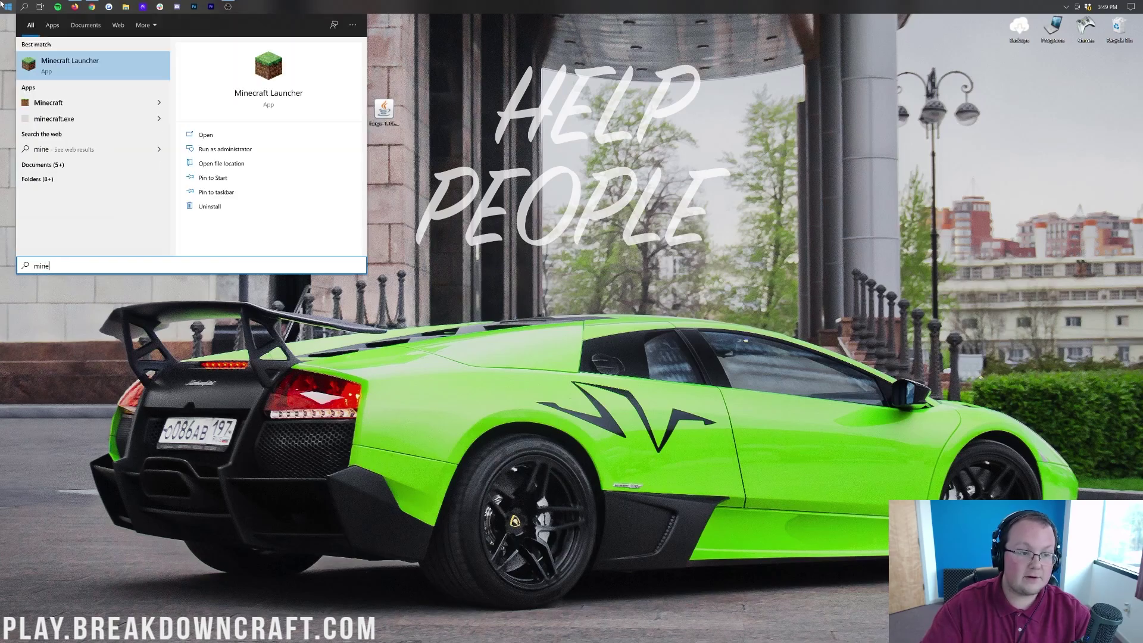
pyautogui.press('Return')
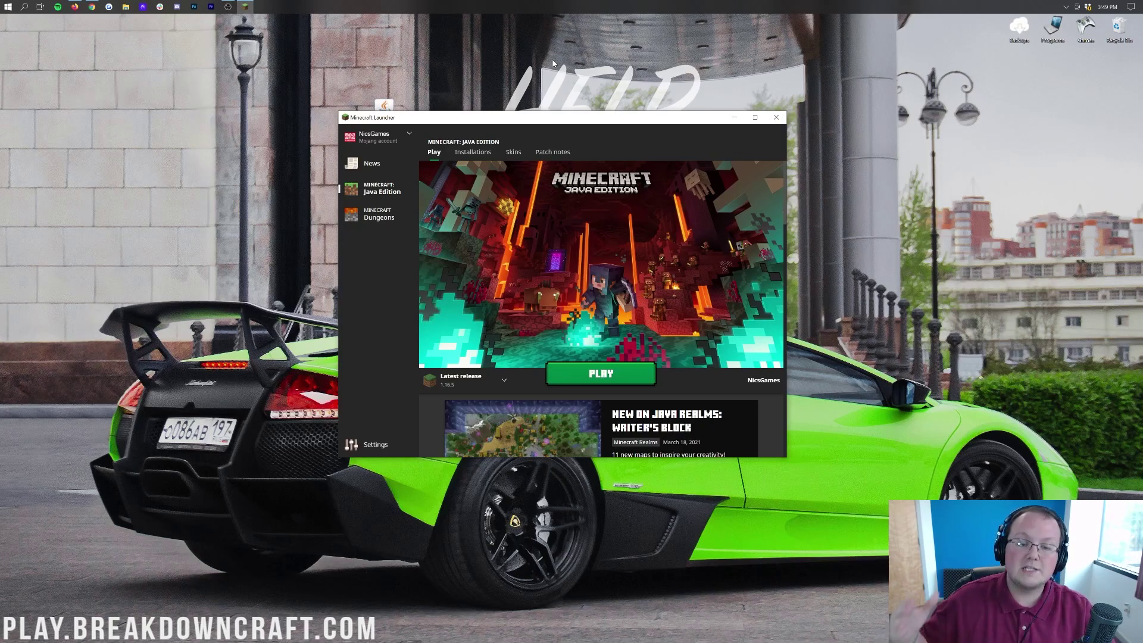
pyautogui.click(476, 381)
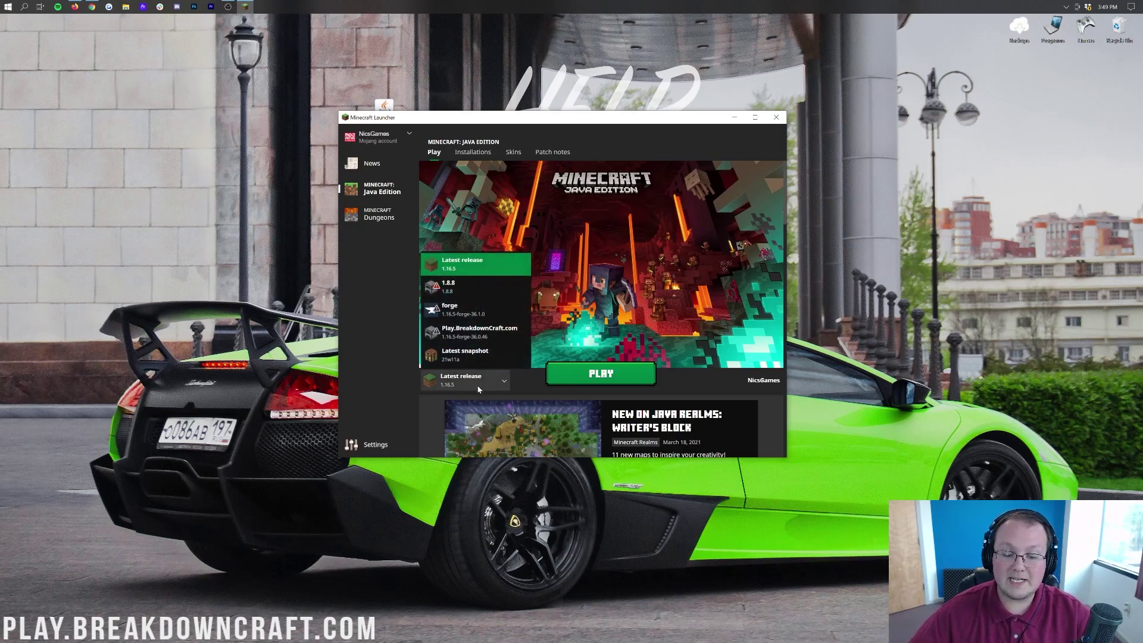
pyautogui.click(456, 382)
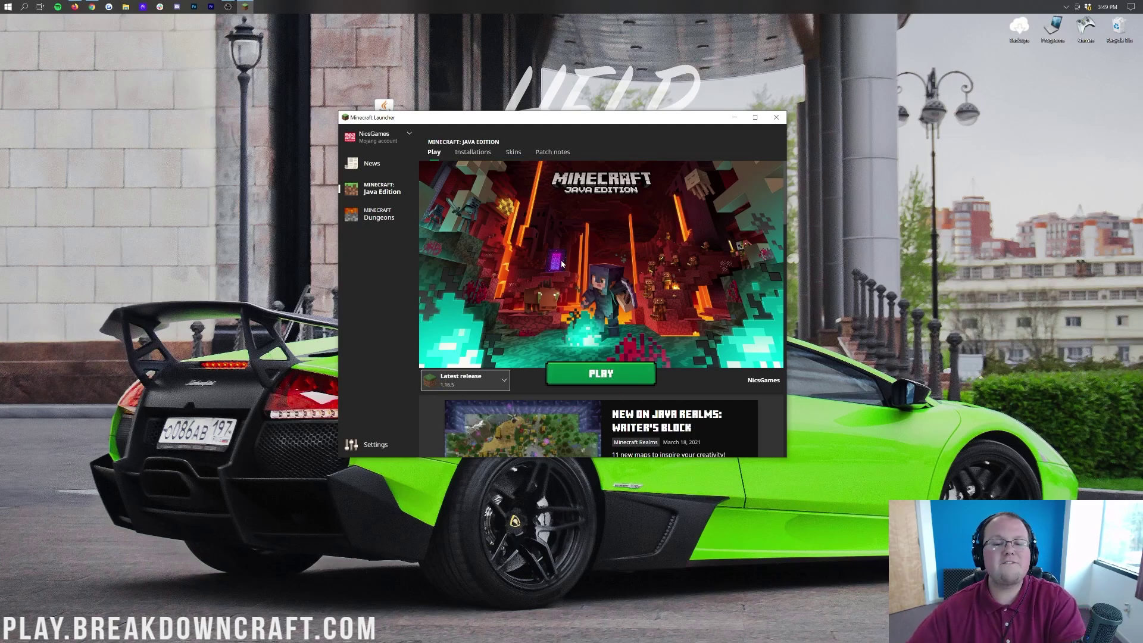
# Step: Start a new Minecraft: Java Edition installation and name it 1.12.2
pyautogui.click(466, 155)
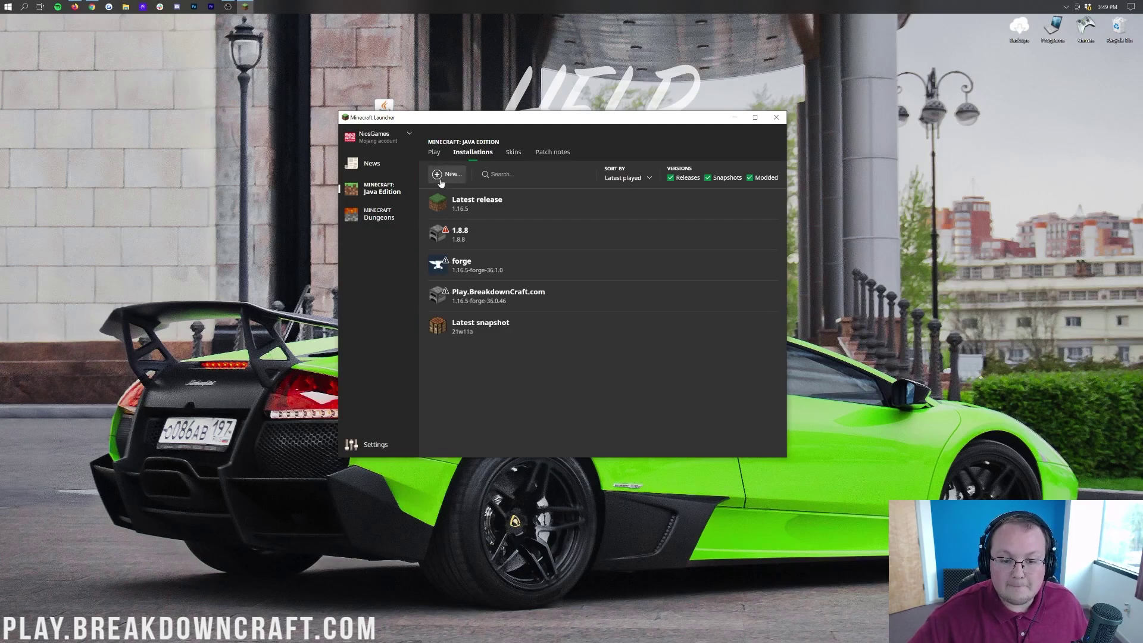
pyautogui.click(442, 175)
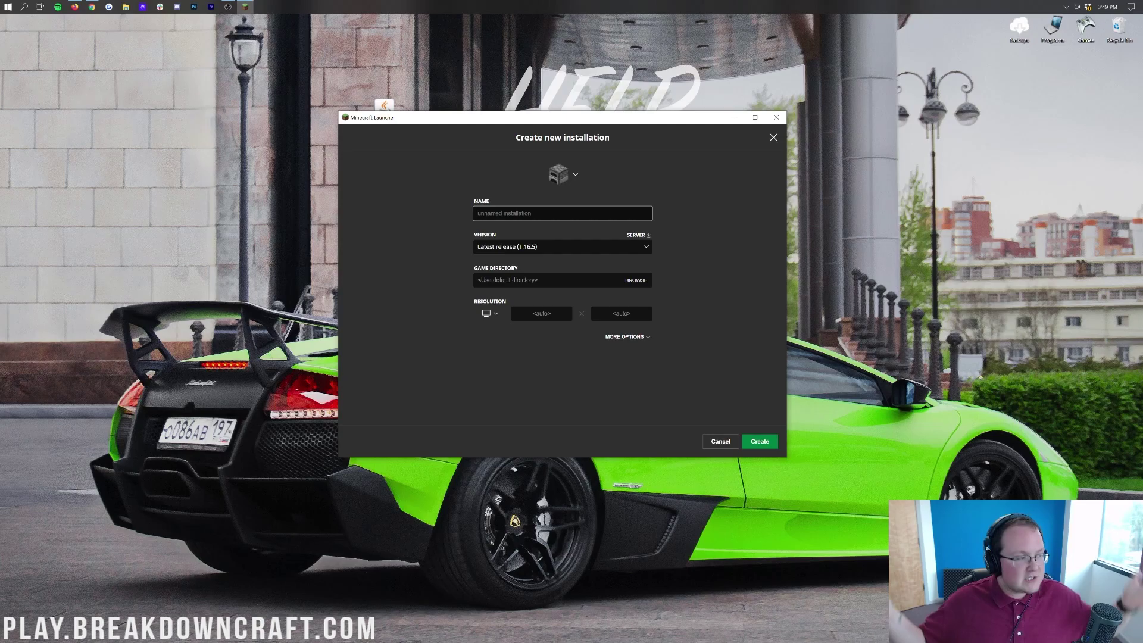
pyautogui.write('o')
pyautogui.press('BackSpace')
pyautogui.write('1.12.2')
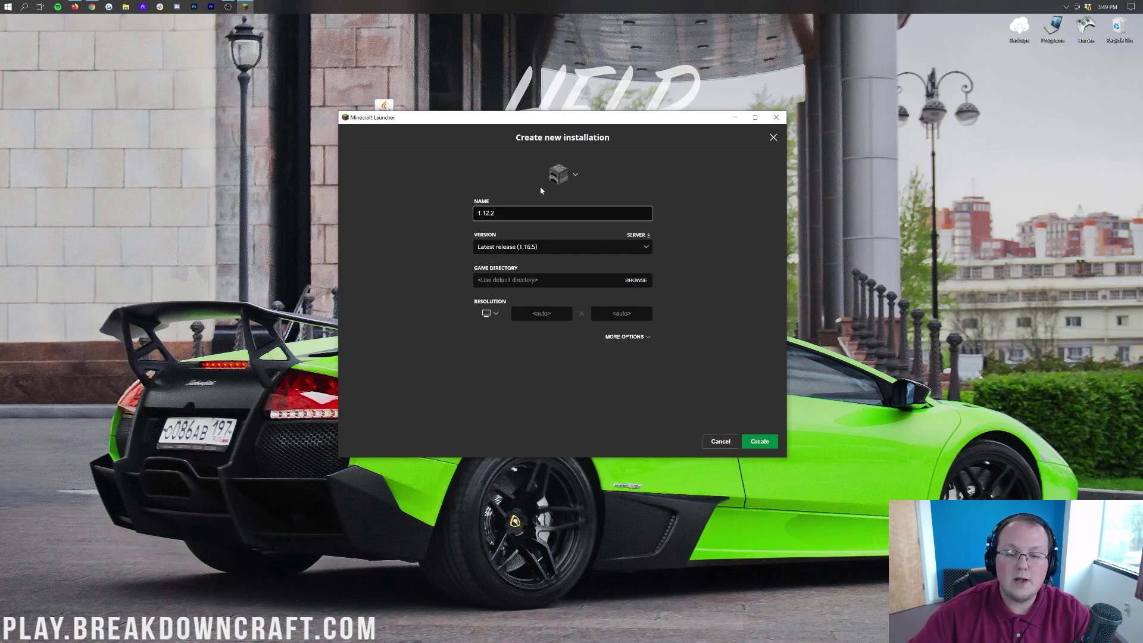
# Step: Set the new installation's version to release 1.12.2
pyautogui.click(545, 245)
pyautogui.scroll(-2, 554, 282)
pyautogui.scroll(-10, 551, 286)
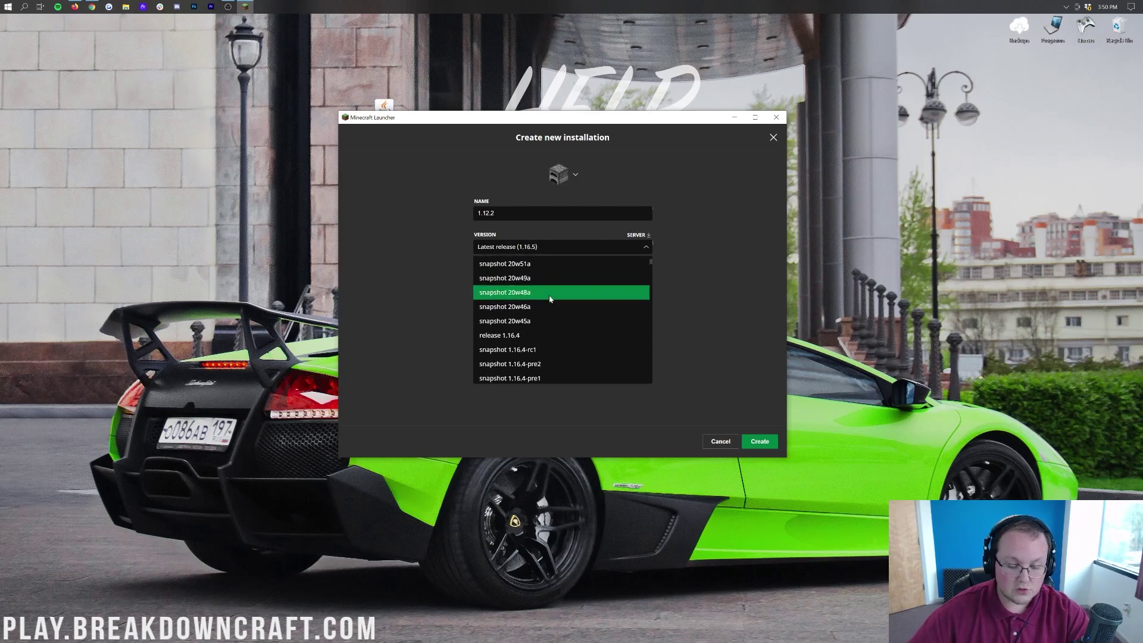
pyautogui.scroll(-20, 548, 291)
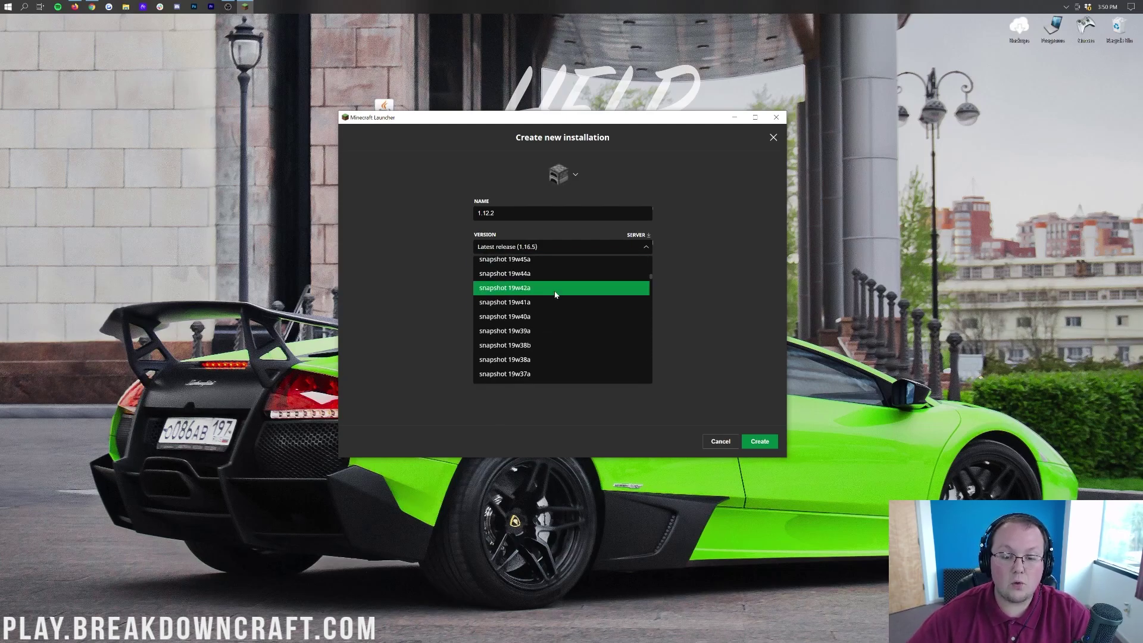
pyautogui.scroll(-20, 551, 292)
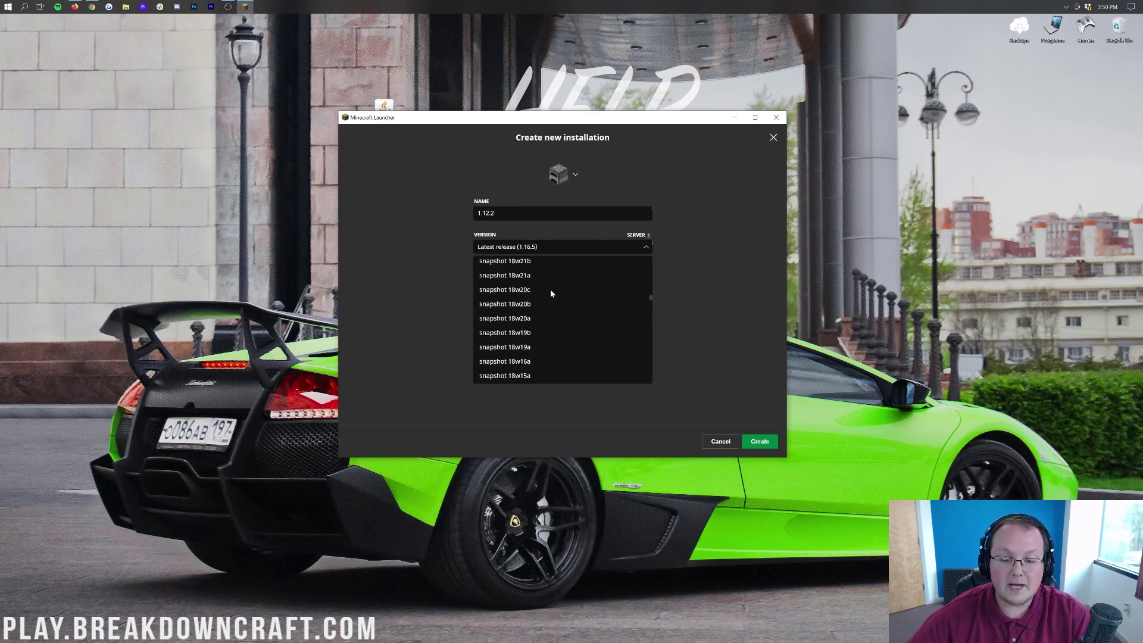
pyautogui.scroll(2, 549, 294)
pyautogui.scroll(-2, 542, 292)
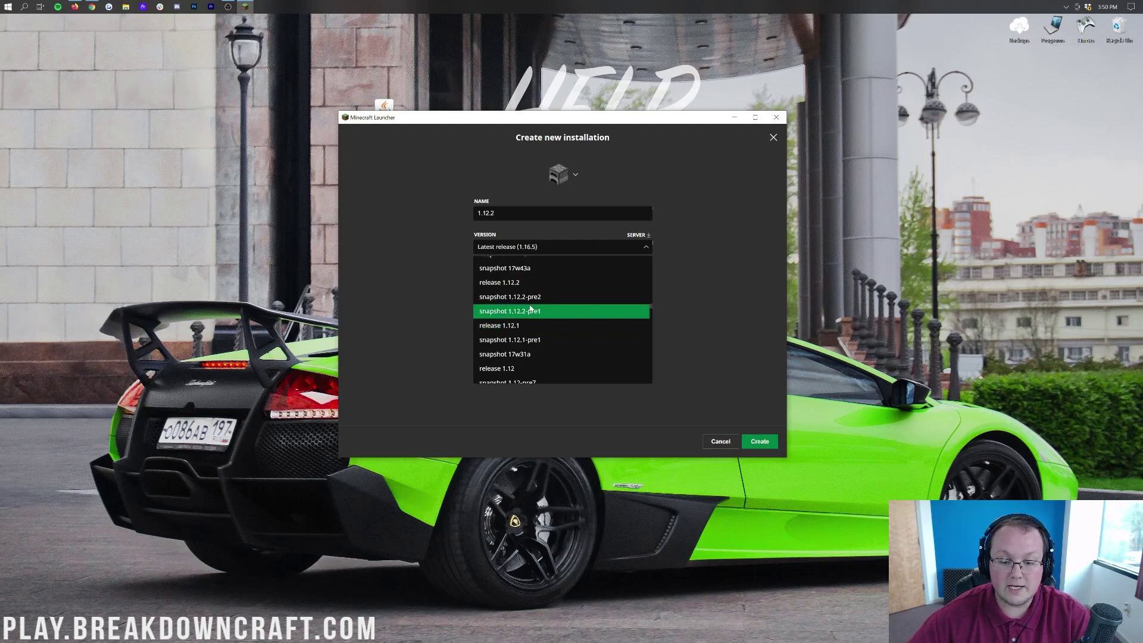
pyautogui.click(520, 285)
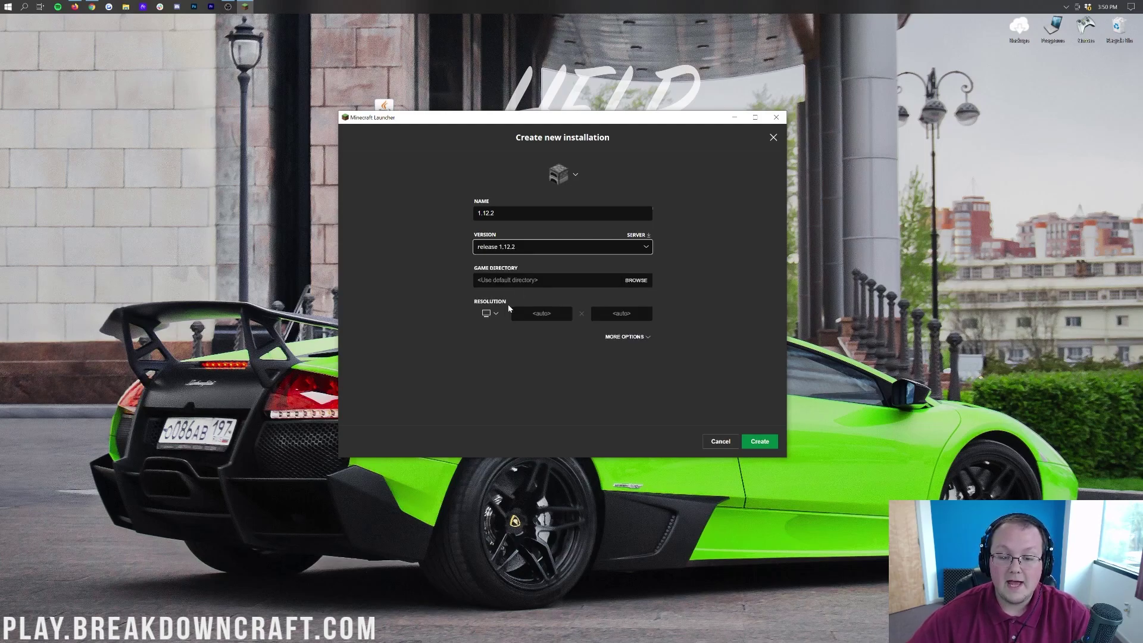
# Step: Set the installation's resolution to 1920 x 1080 and create it
pyautogui.click(490, 314)
pyautogui.click(491, 277)
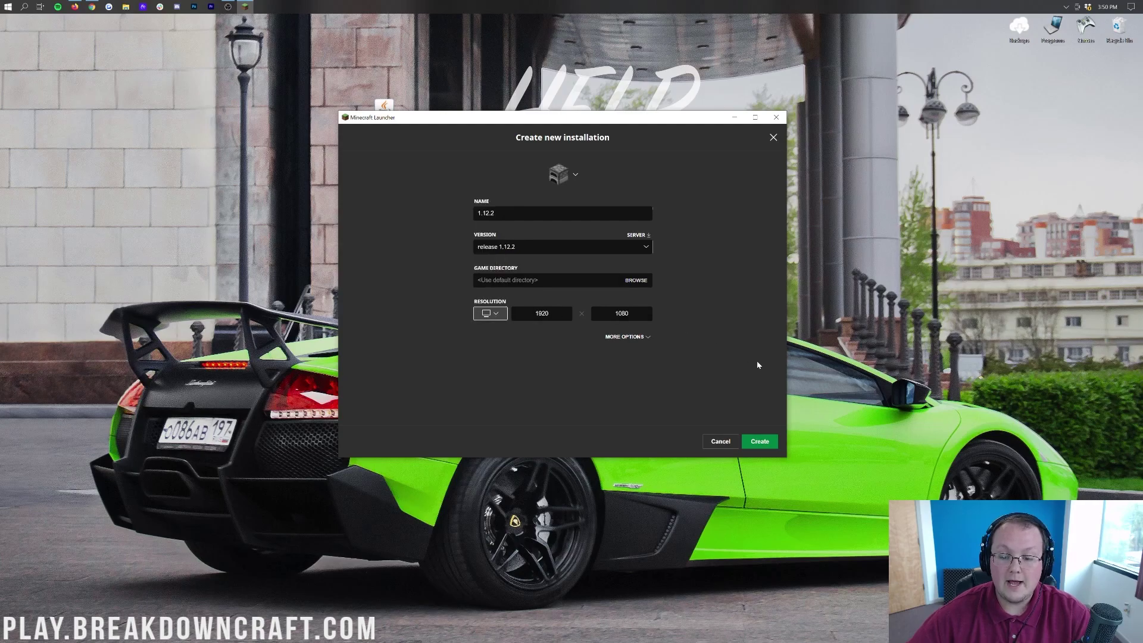
pyautogui.click(756, 439)
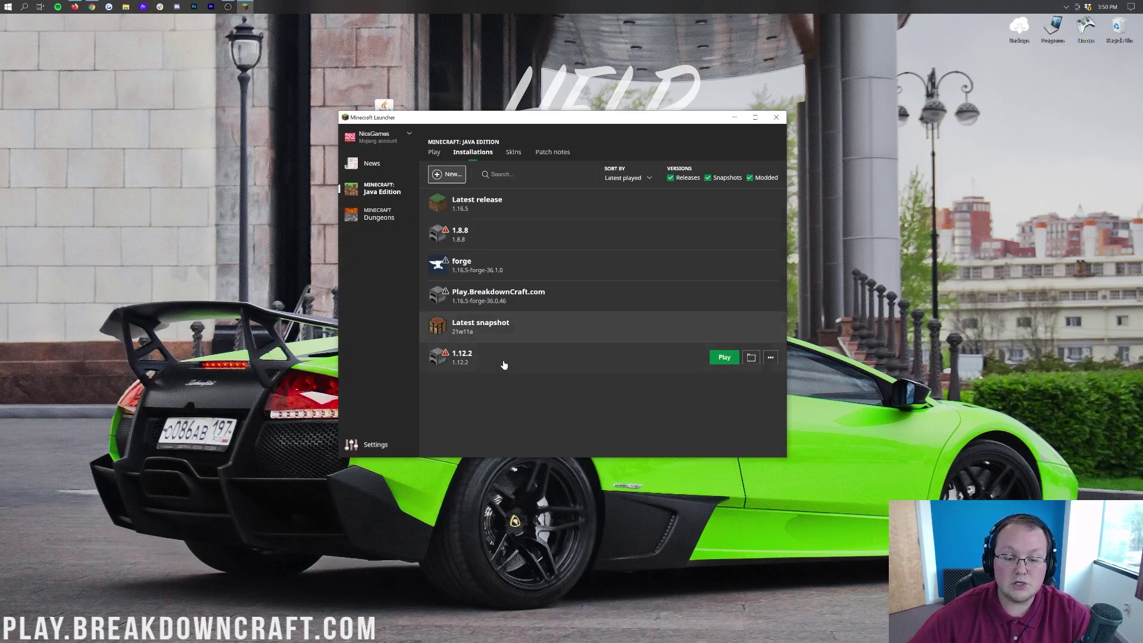
# Step: Launch the 1.12.2 installation, accepting the player safety risks and turning off further warnings for it
pyautogui.click(725, 359)
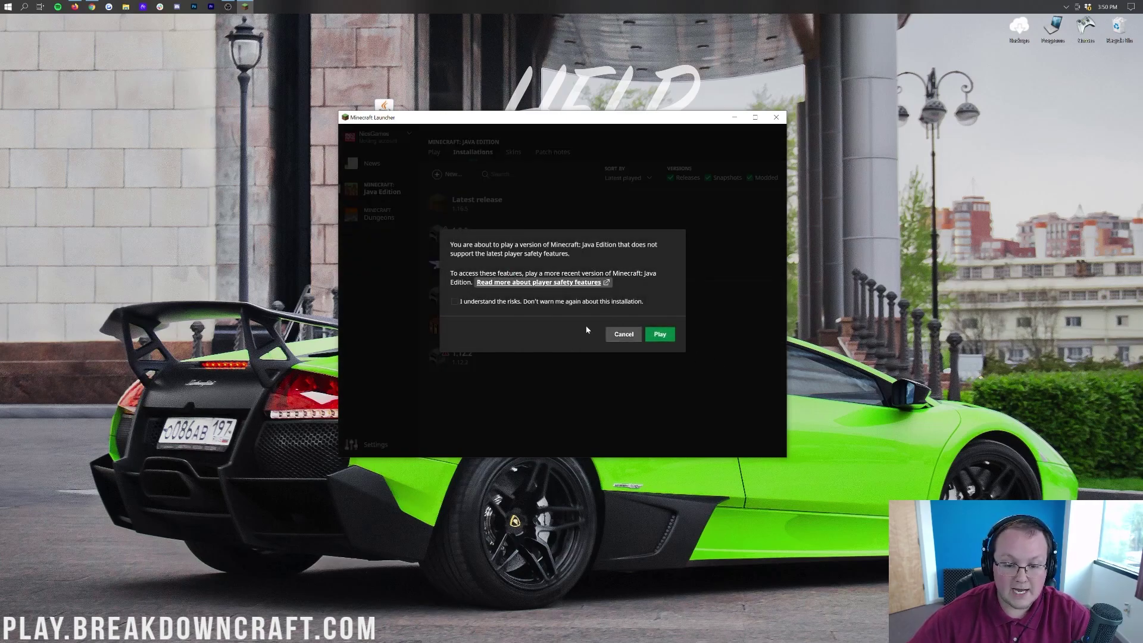
pyautogui.click(534, 302)
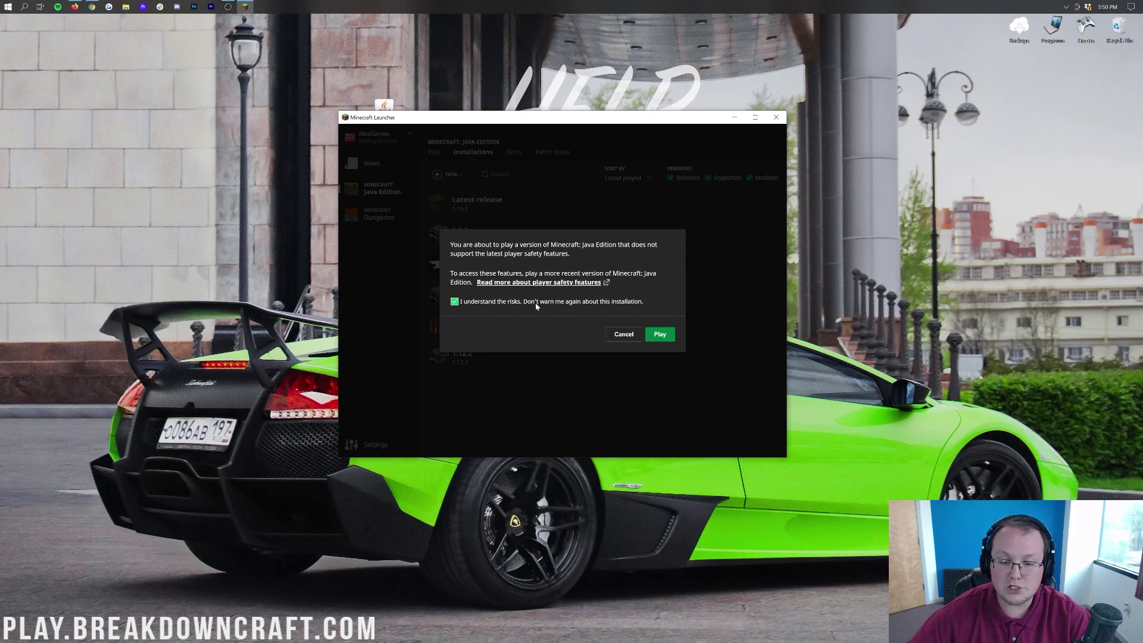
pyautogui.click(668, 336)
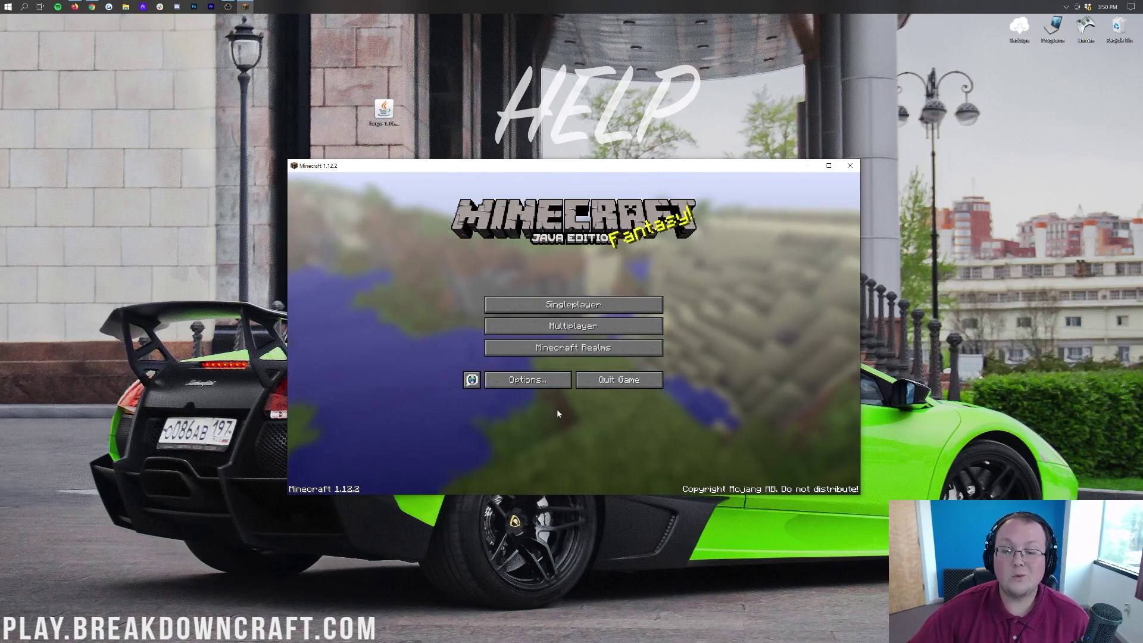
# Step: Close Minecraft 1.12.2 and reopen the desktop Forge installer file with Java(TM) Platform SE binary
pyautogui.click(850, 165)
pyautogui.rightClick(385, 113)
pyautogui.rightClick(385, 113)
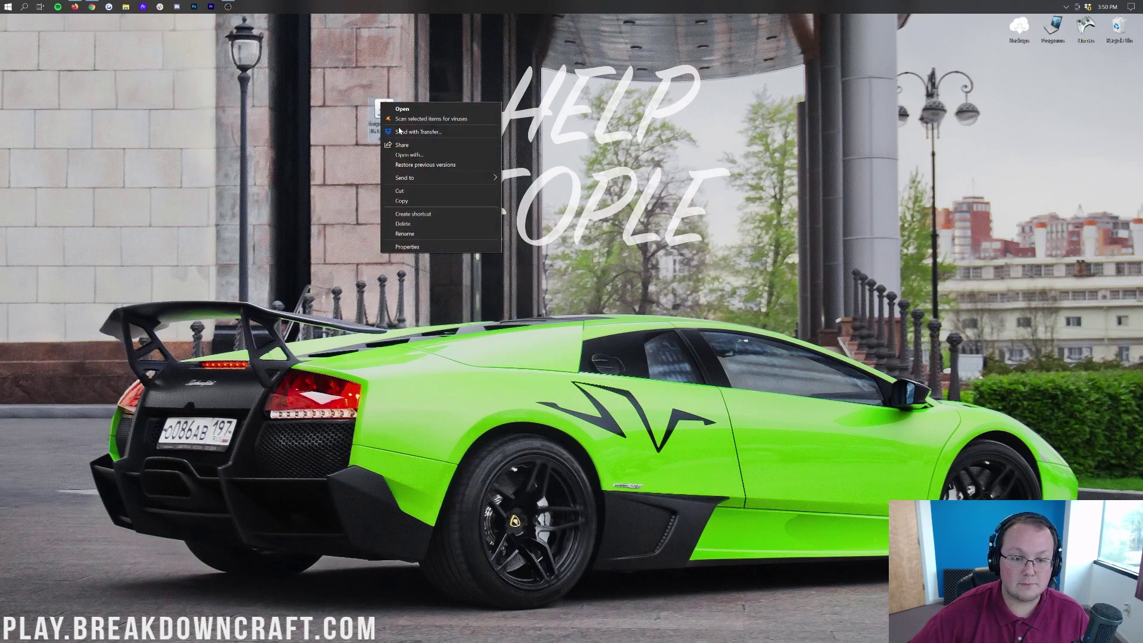
pyautogui.click(417, 153)
pyautogui.click(602, 321)
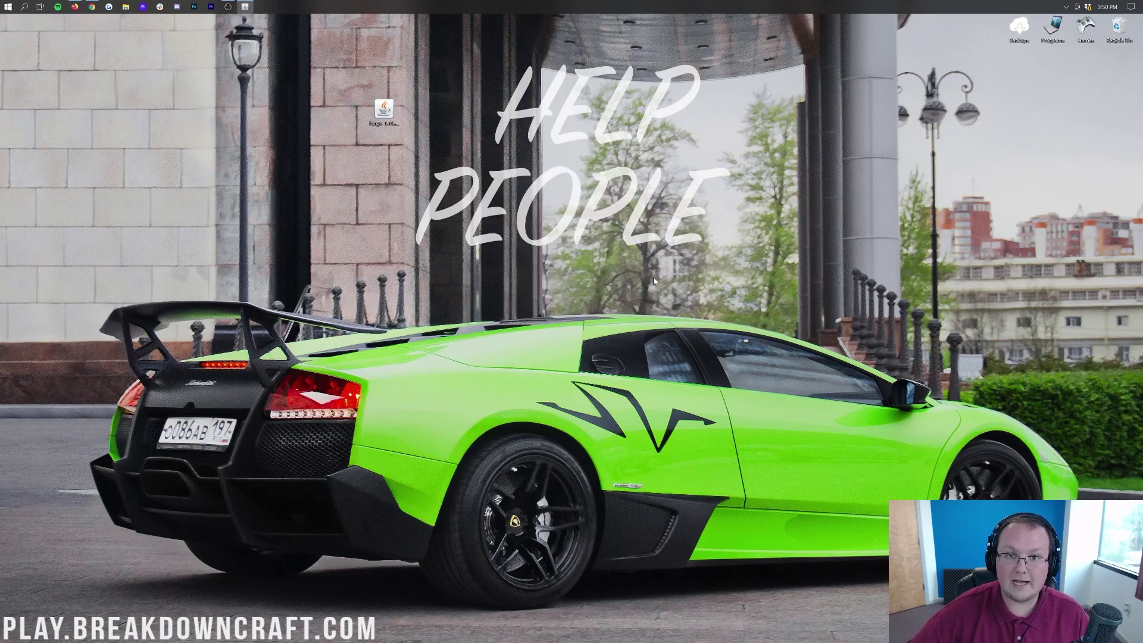
# Step: Run the Forge 1.16.5-forge-36.1.0 client installation through to completion, dismiss the installer, and open Minecraft Launcher
pyautogui.click(555, 397)
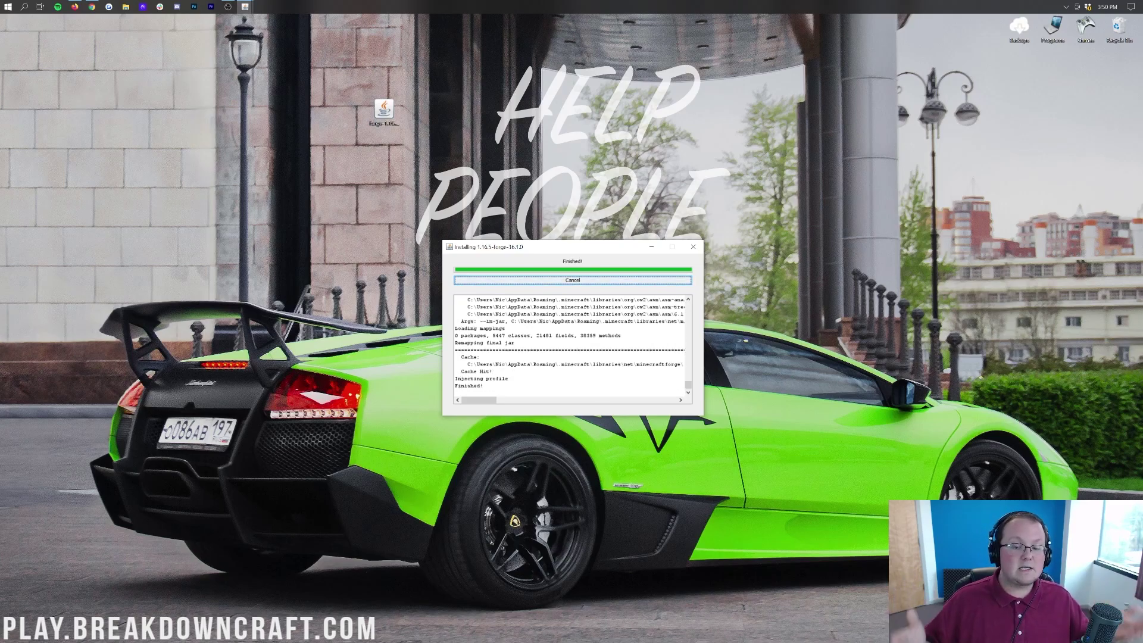
pyautogui.click(570, 344)
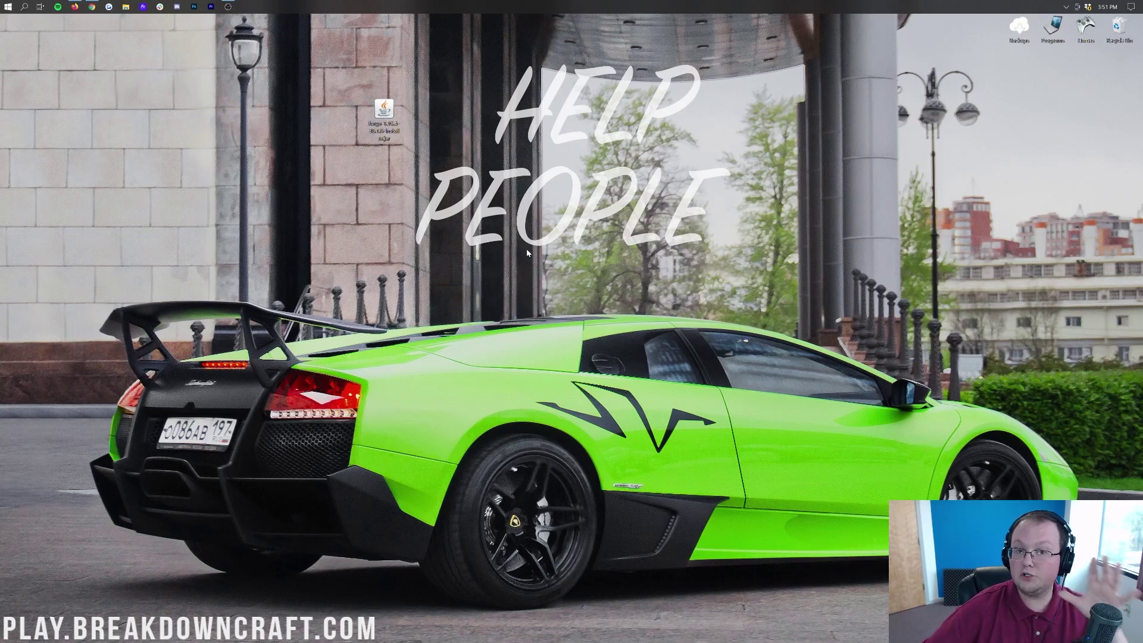
pyautogui.click(4, 4)
pyautogui.write('mine')
pyautogui.press('Return')
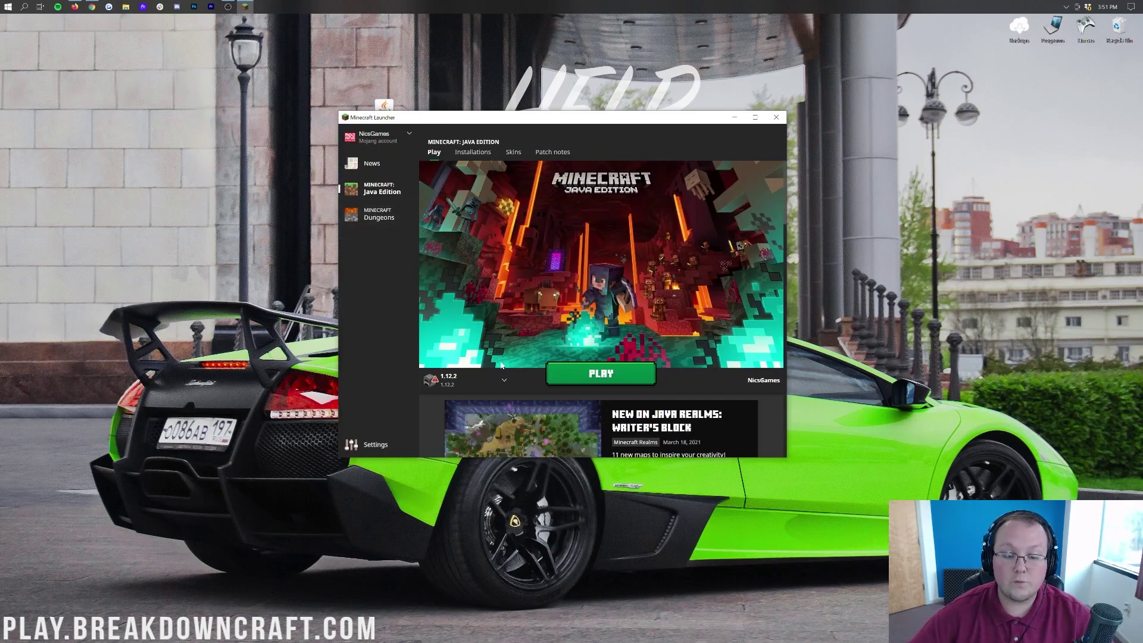
# Step: Choose the forge installation as the one to play, and switch the choice to Latest release
pyautogui.click(491, 378)
pyautogui.click(498, 335)
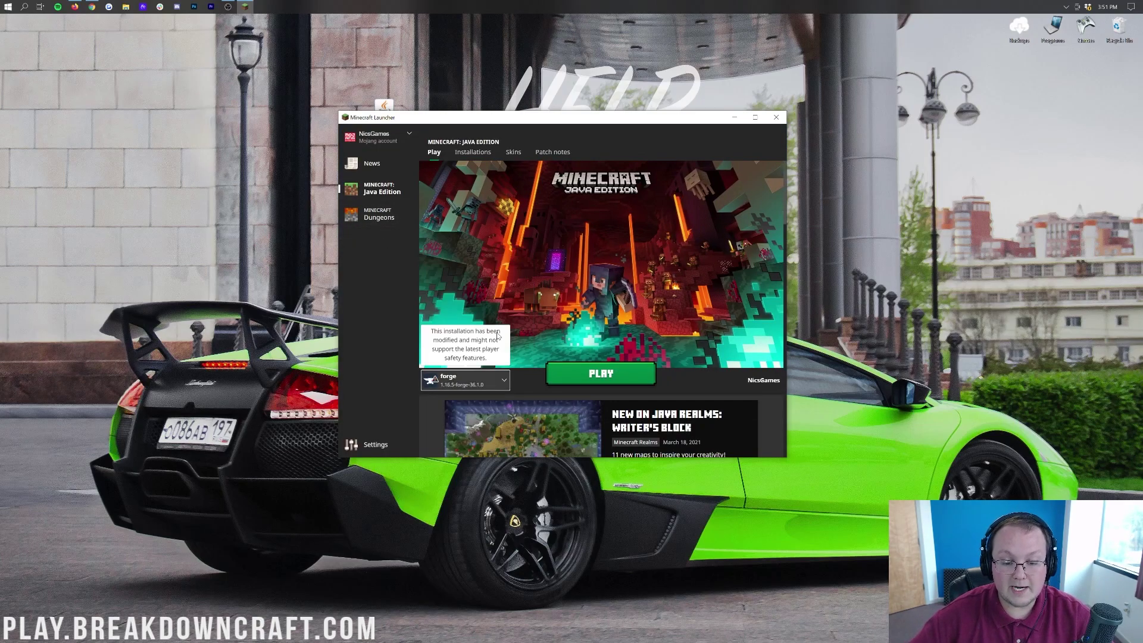
pyautogui.click(486, 377)
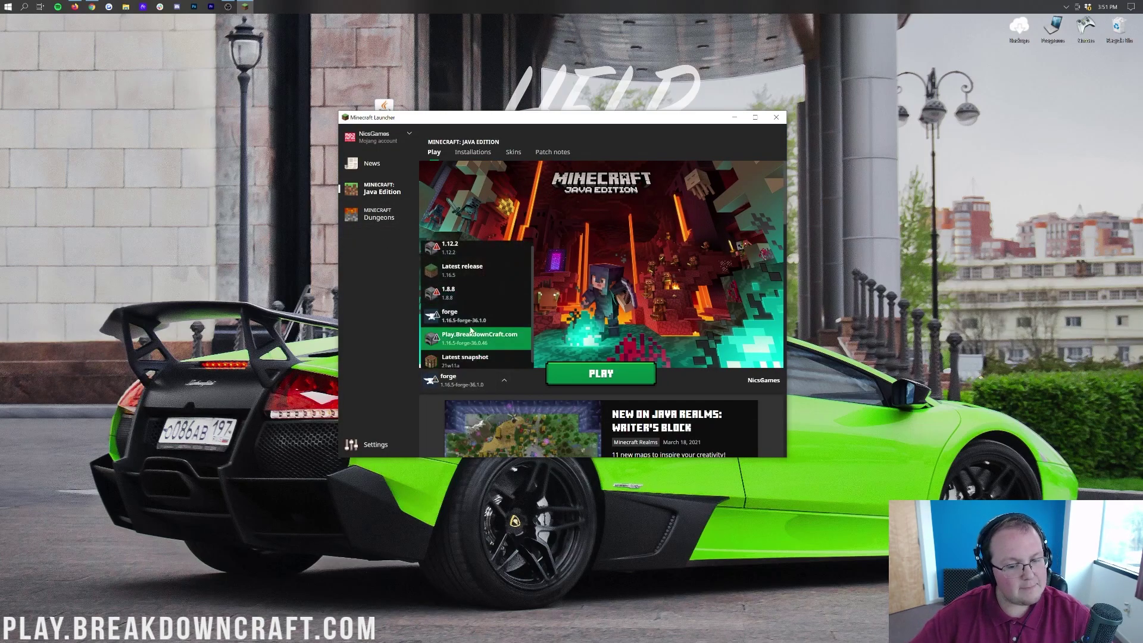
pyautogui.click(453, 270)
# Step: Compare the installations list, with and without modded versions, against the installations offered for play
pyautogui.click(470, 152)
pyautogui.click(751, 177)
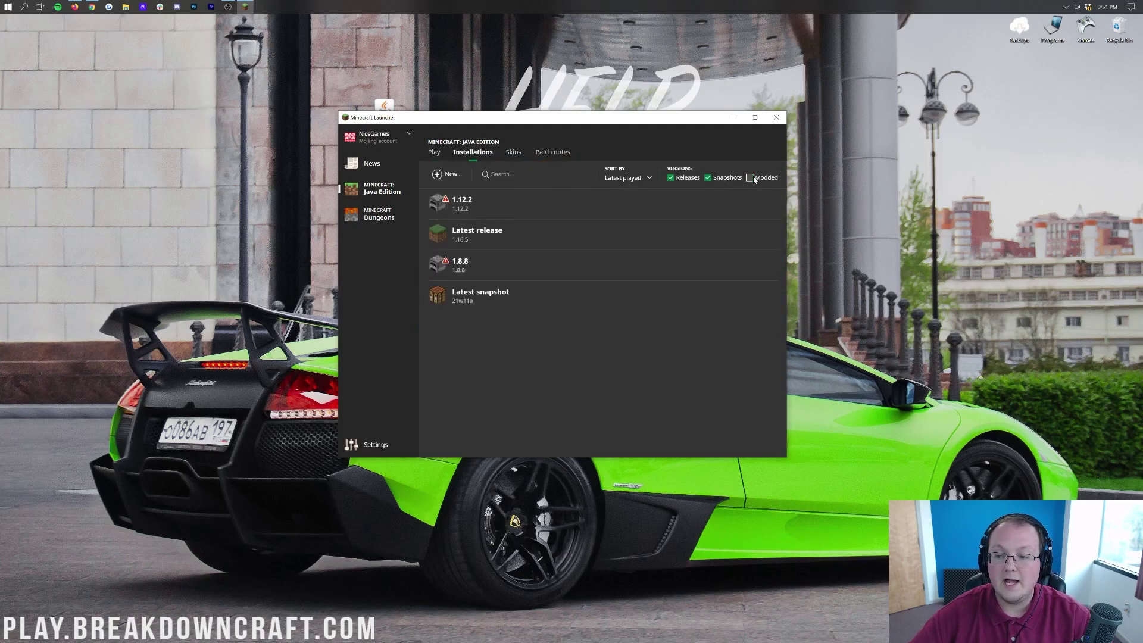
pyautogui.click(435, 153)
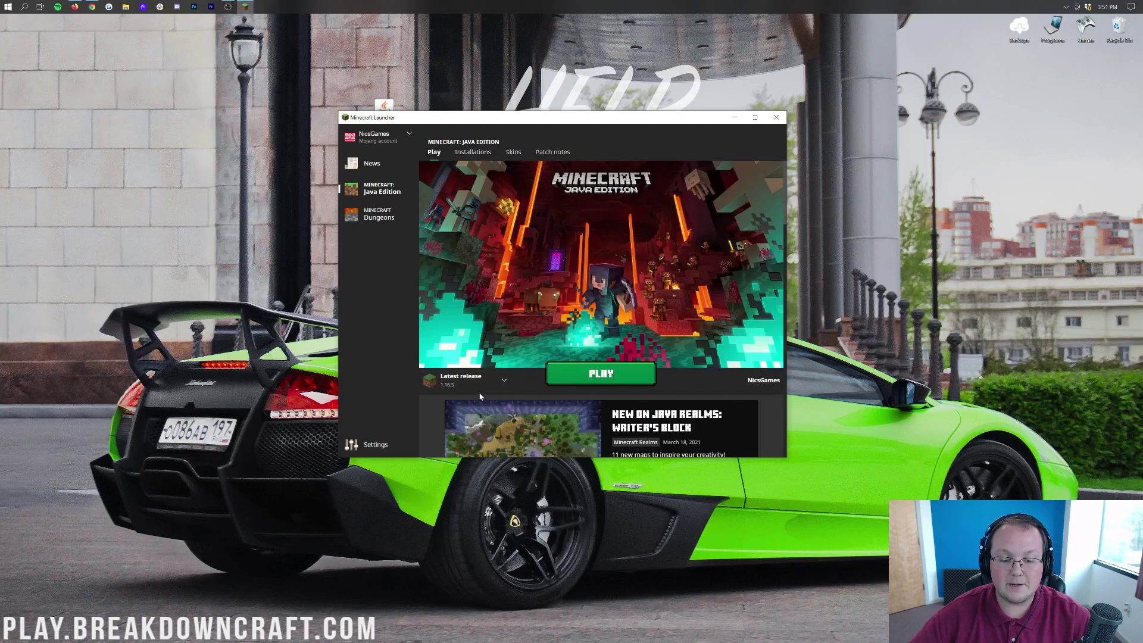
pyautogui.click(461, 380)
pyautogui.scroll(1, 463, 308)
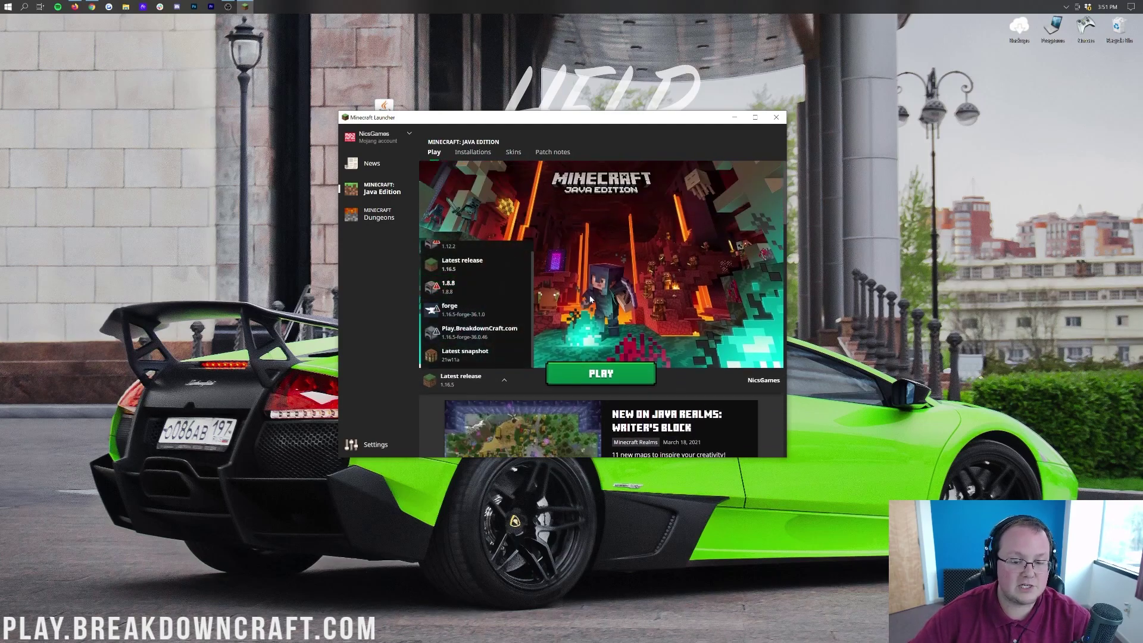
pyautogui.click(505, 278)
pyautogui.click(484, 154)
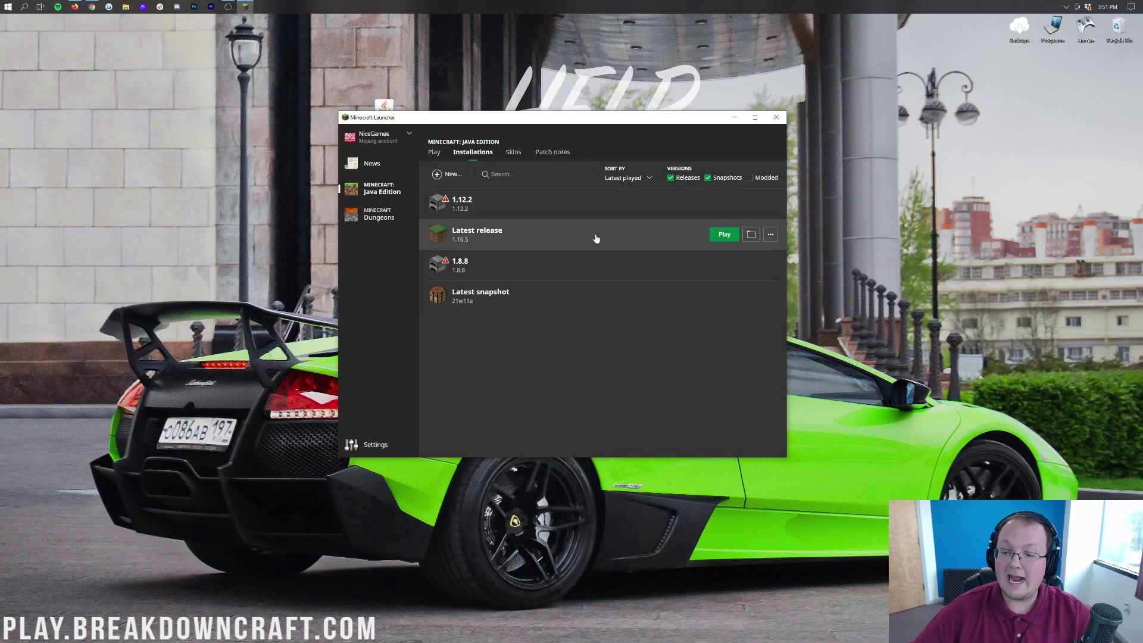
pyautogui.click(758, 177)
pyautogui.click(756, 178)
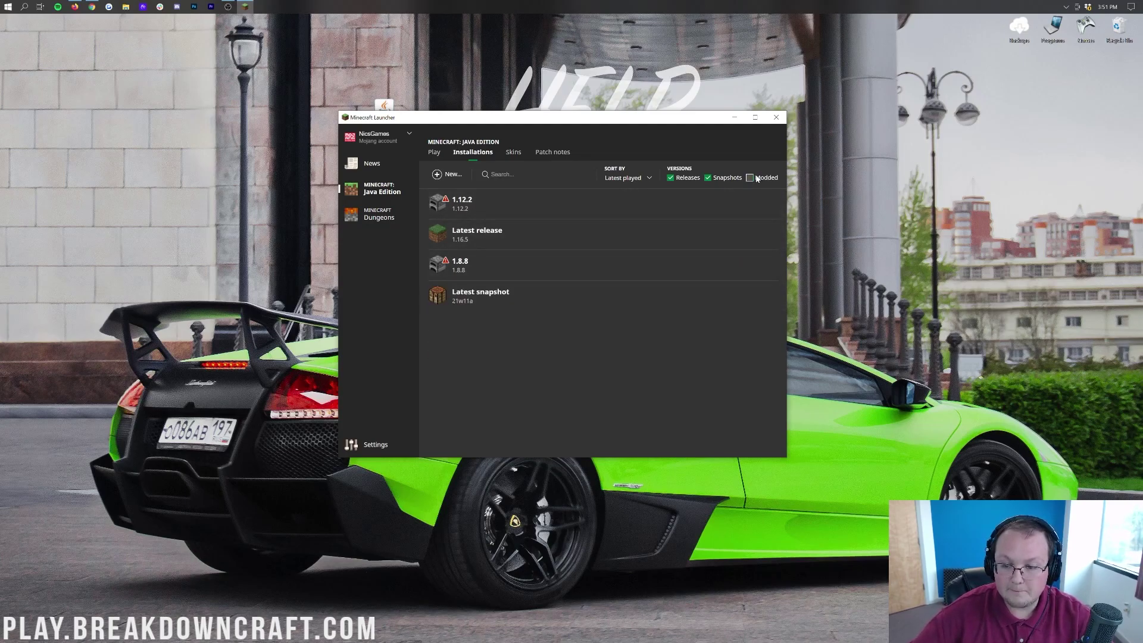
pyautogui.click(434, 153)
pyautogui.click(465, 380)
pyautogui.click(466, 380)
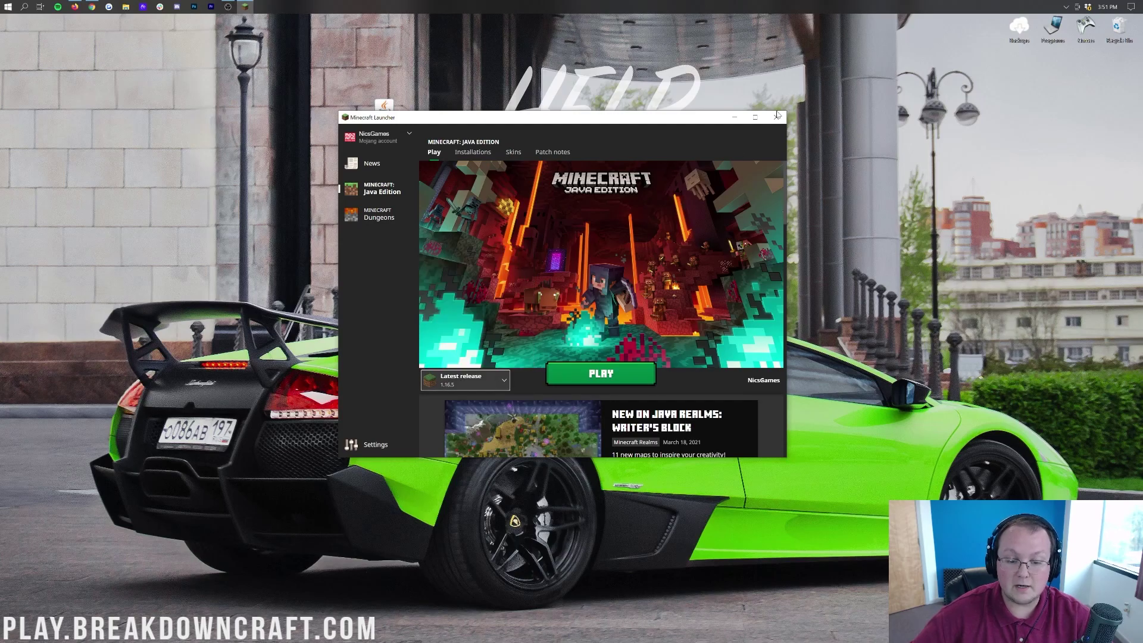
# Step: Restart Minecraft Launcher and check the installations offered for play for the forge entry
pyautogui.click(776, 118)
pyautogui.write('minecraft')
pyautogui.press('Return')
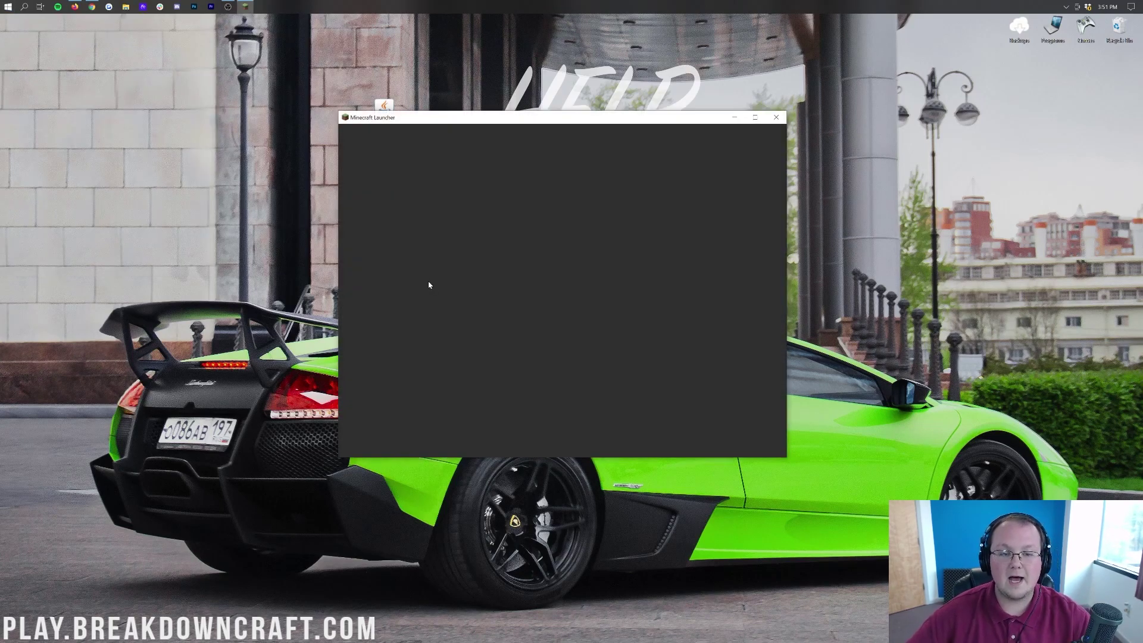
pyautogui.click(490, 382)
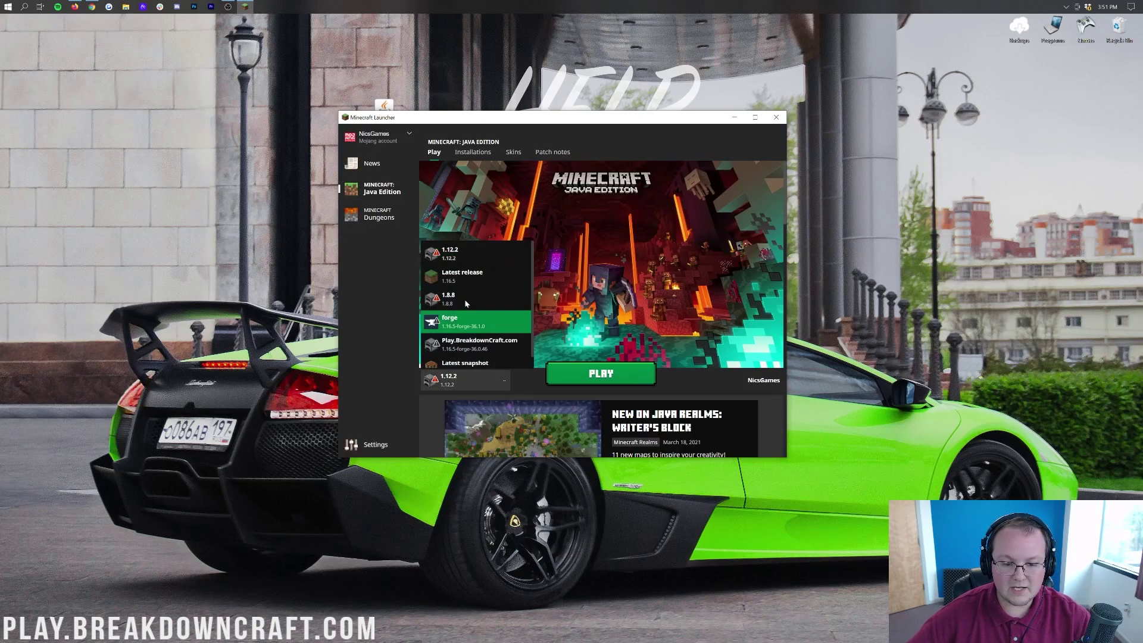
pyautogui.click(504, 380)
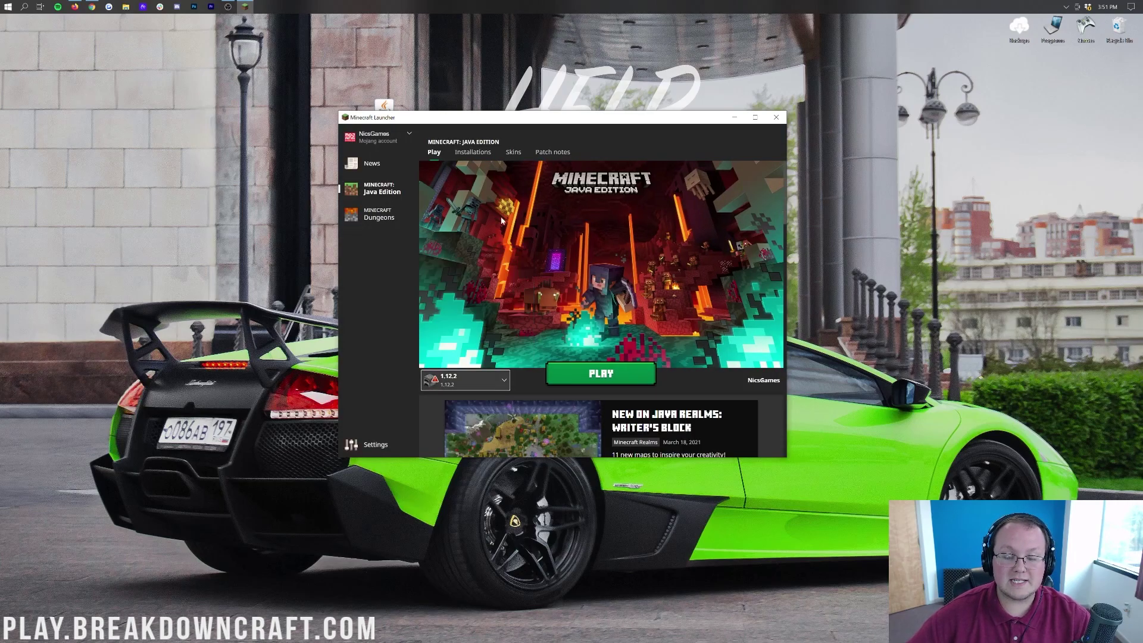
pyautogui.click(506, 382)
pyautogui.click(492, 319)
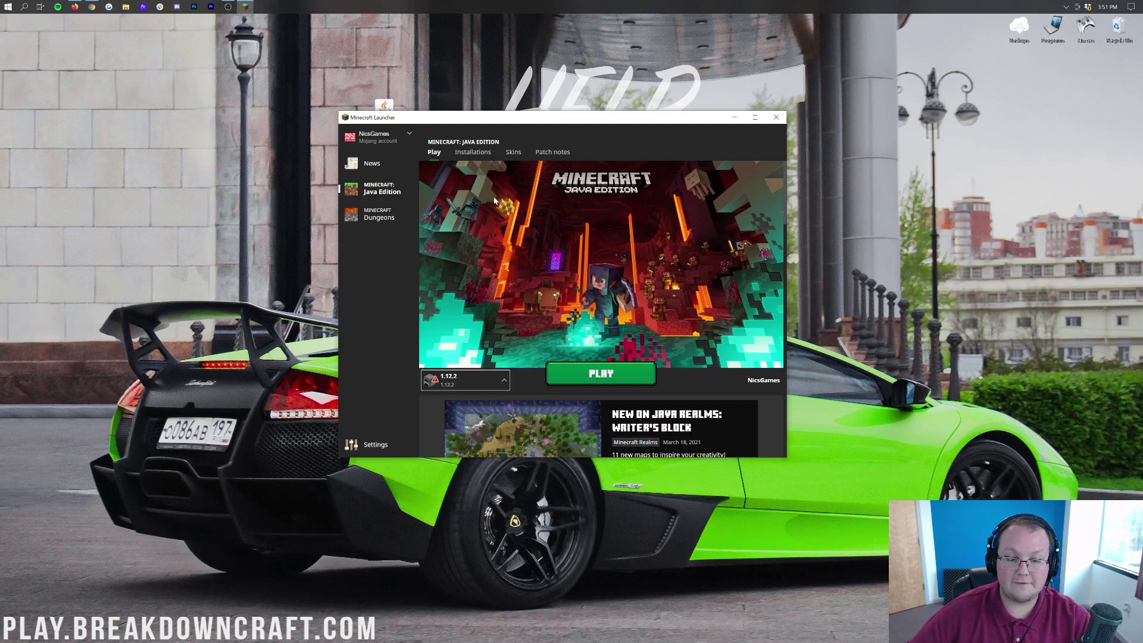
# Step: Show modded versions in the launcher's installations list
pyautogui.click(470, 153)
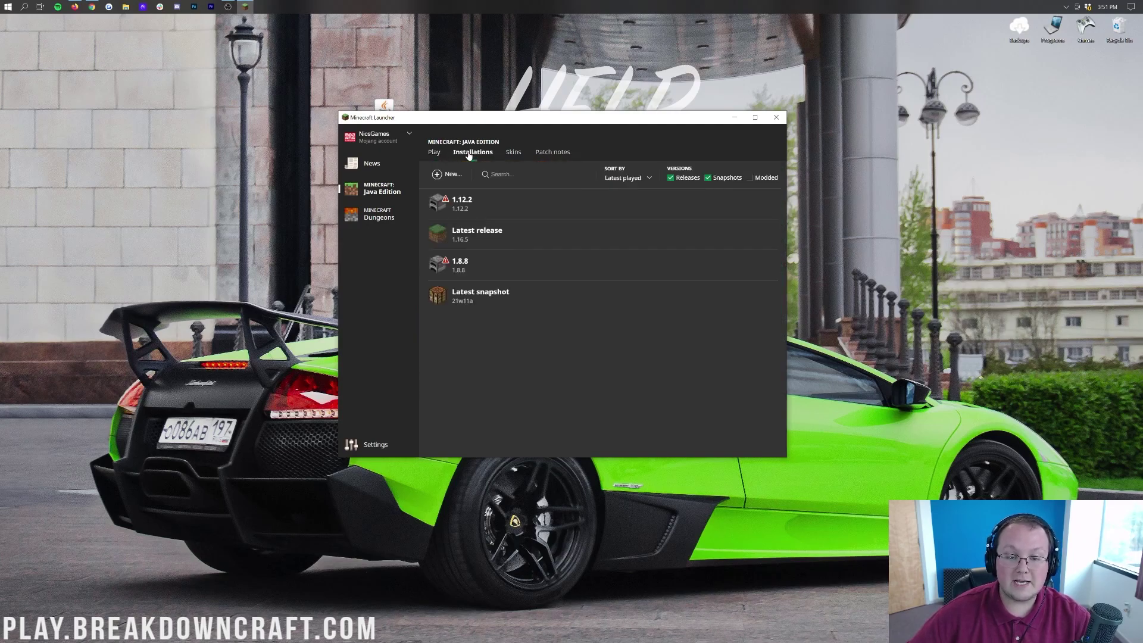
pyautogui.click(750, 177)
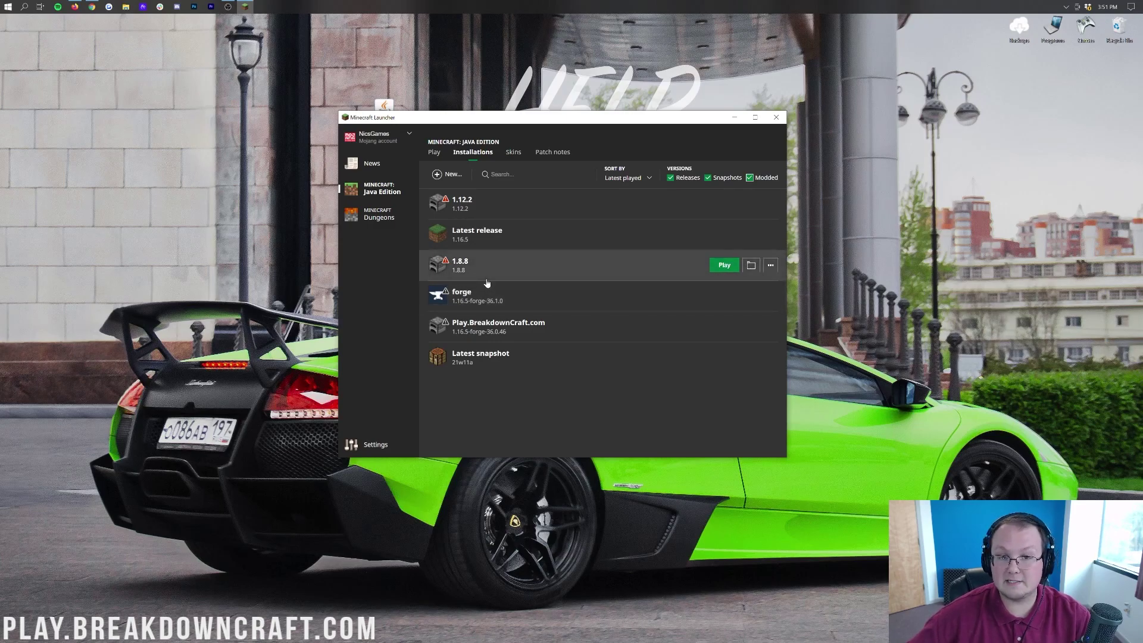
pyautogui.click(750, 177)
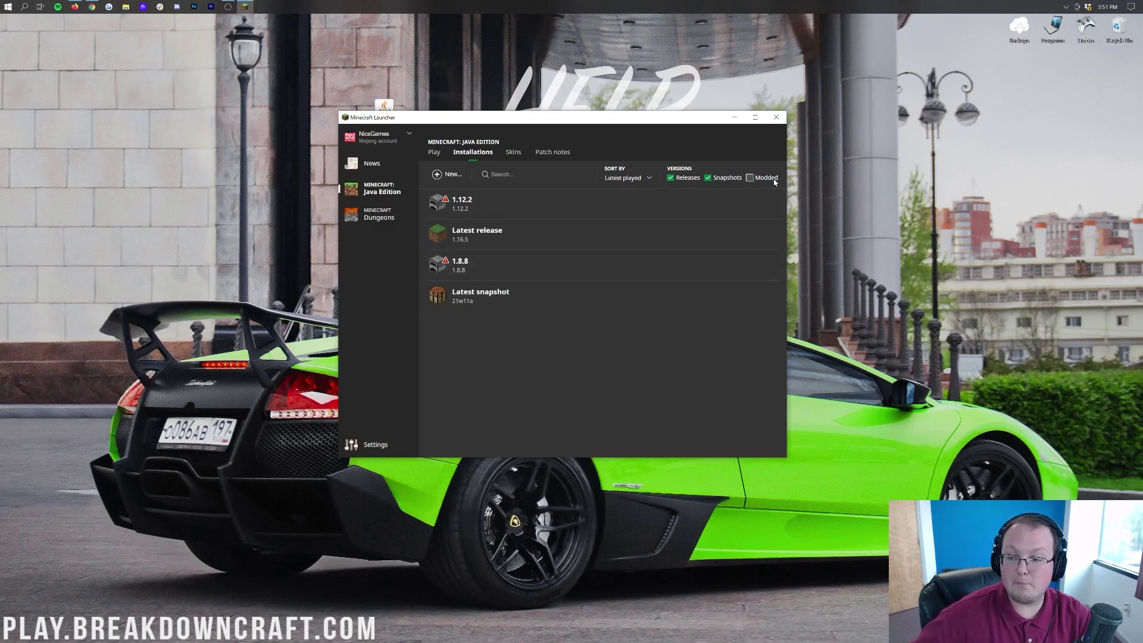
pyautogui.click(750, 178)
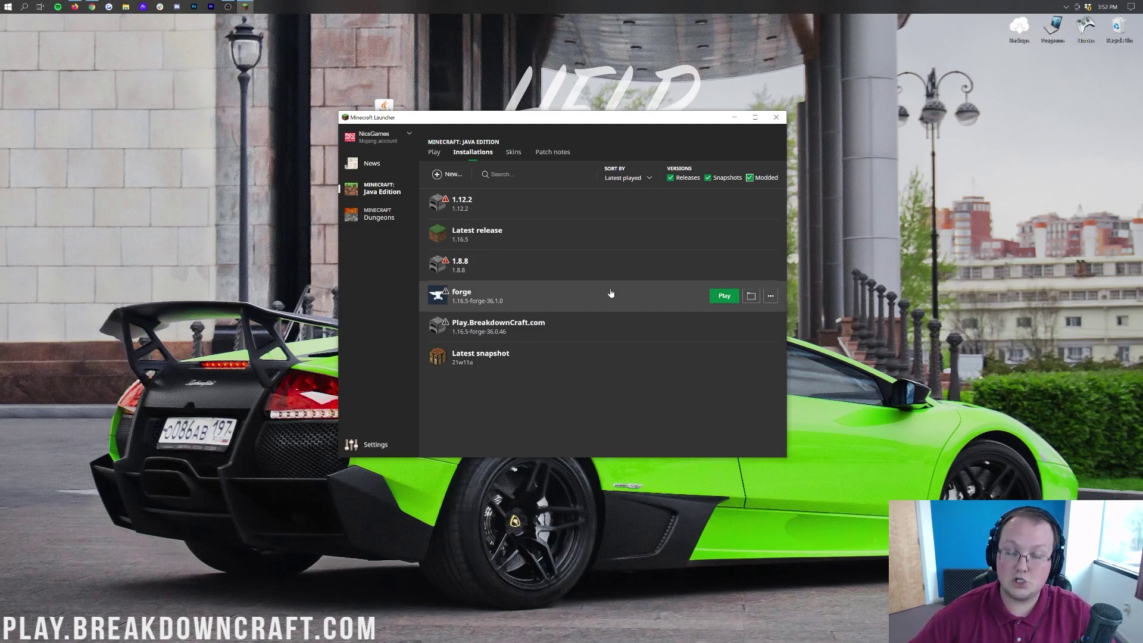
pyautogui.click(761, 178)
pyautogui.click(761, 178)
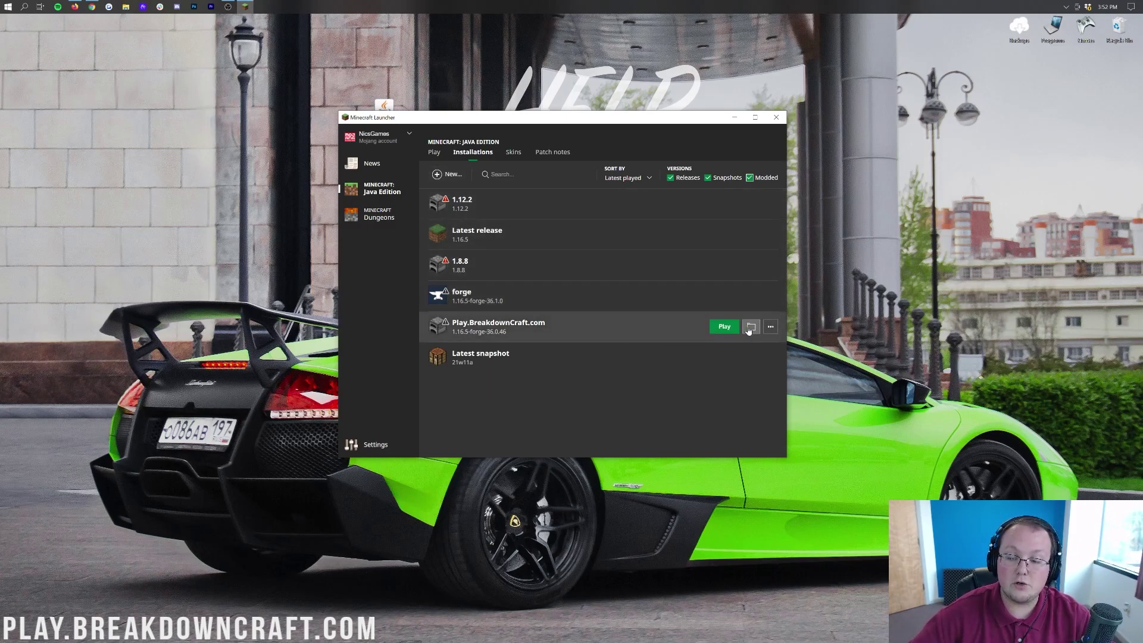
# Step: Delete the existing Play.BreakdownCraft.com installation
pyautogui.click(771, 326)
pyautogui.click(757, 372)
pyautogui.click(582, 310)
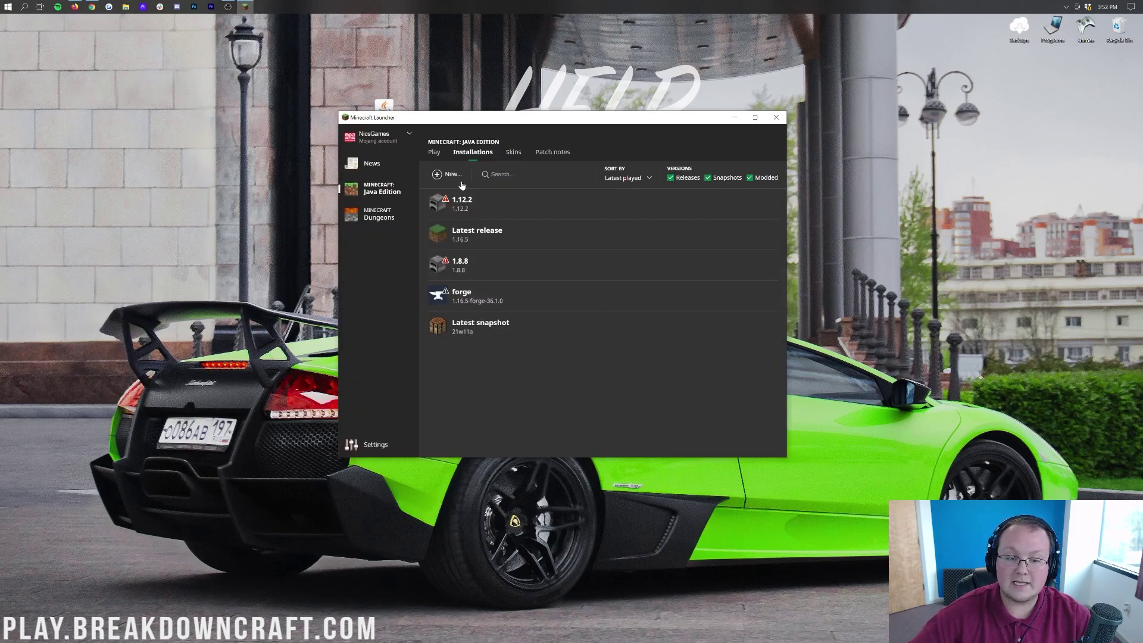
# Step: Start a new installation named Play.BreakdownCraft.com
pyautogui.click(446, 174)
pyautogui.write('Play.BreakdownC')
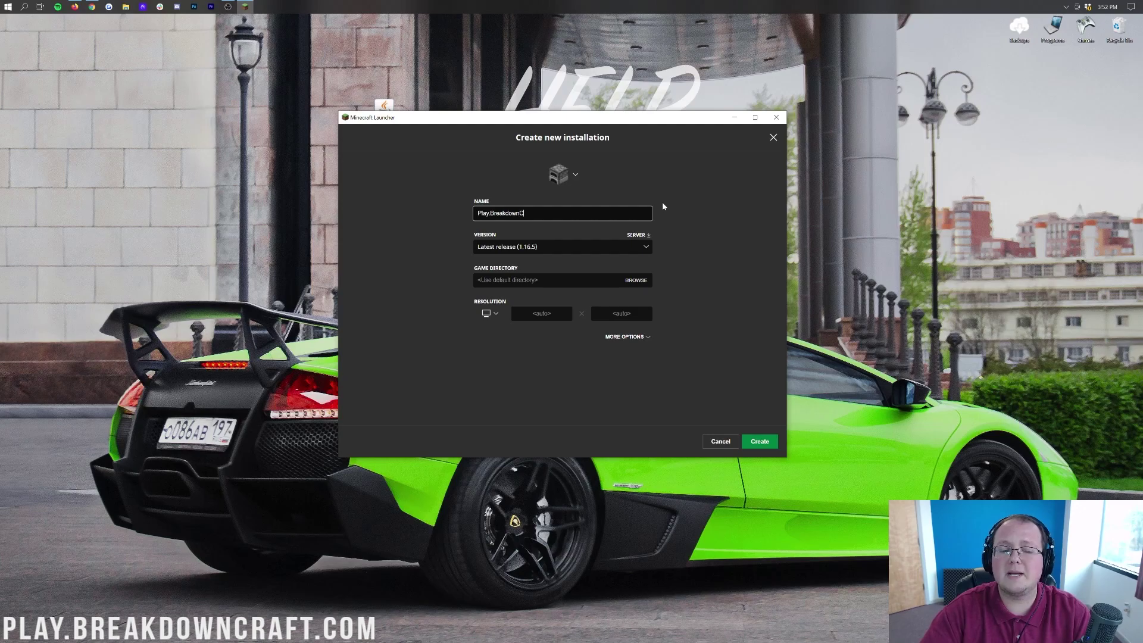
pyautogui.write('raft.com')
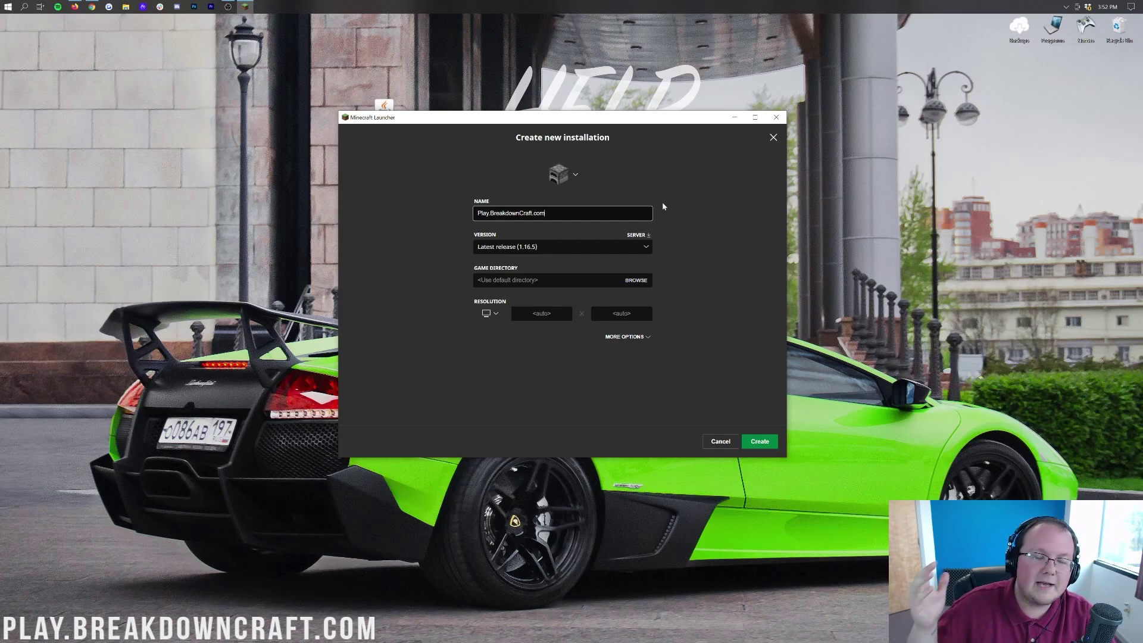
# Step: Set the new installation's version to release 1.16.5-forge-36.1.0 and look over the other available versions
pyautogui.click(539, 248)
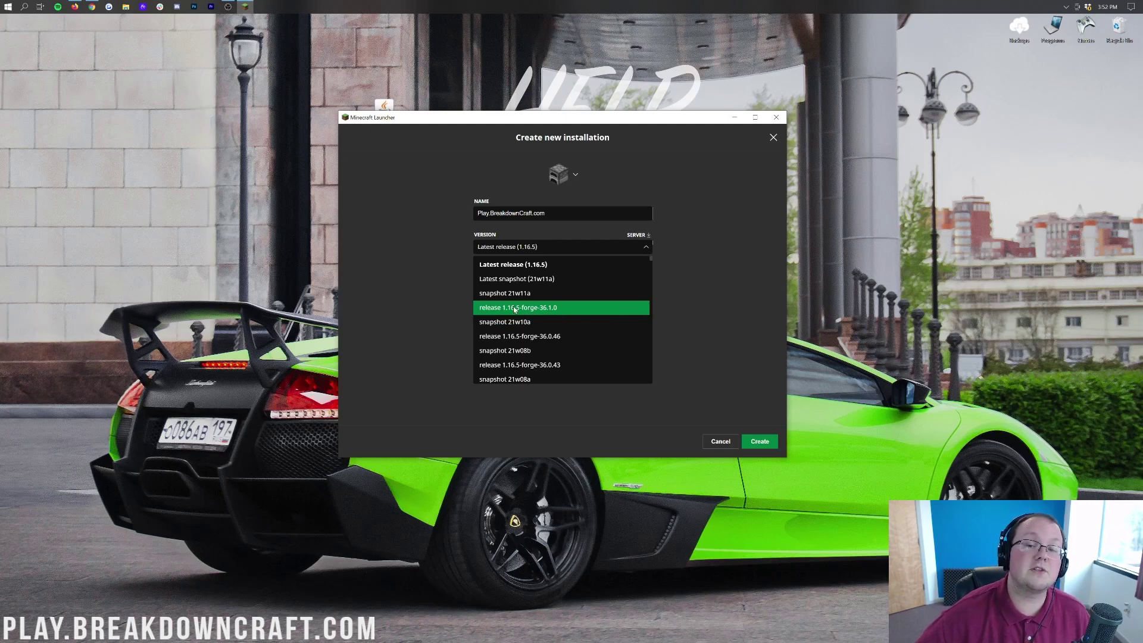
pyautogui.scroll(-15, 526, 317)
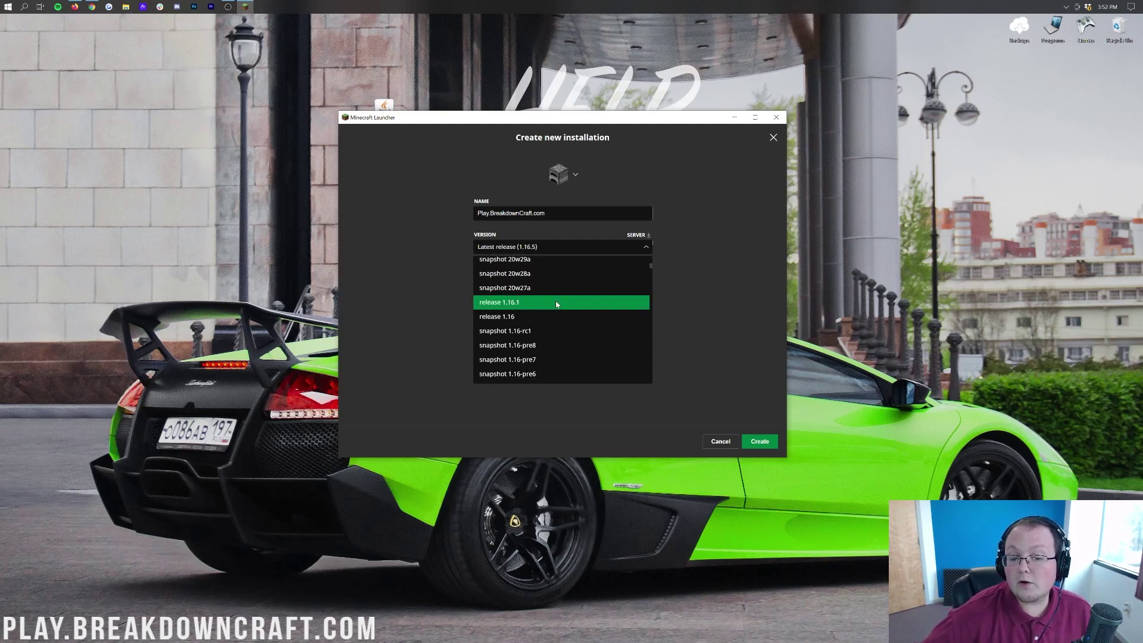
pyautogui.scroll(15, 556, 303)
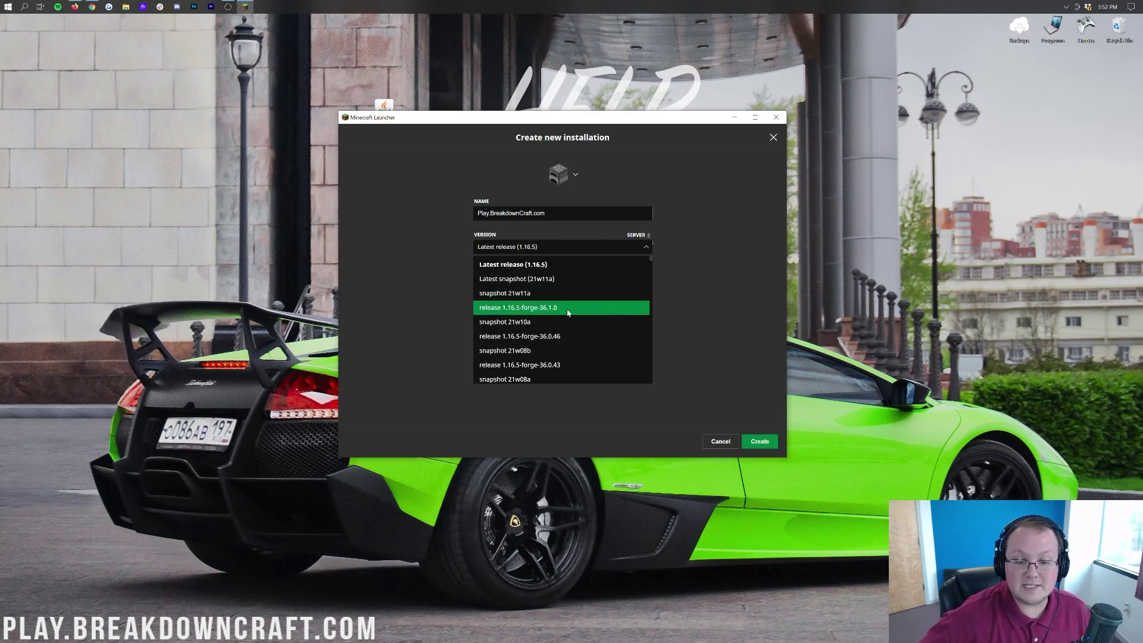
pyautogui.click(567, 308)
pyautogui.click(547, 246)
pyautogui.scroll(-2, 549, 288)
pyautogui.scroll(2, 558, 324)
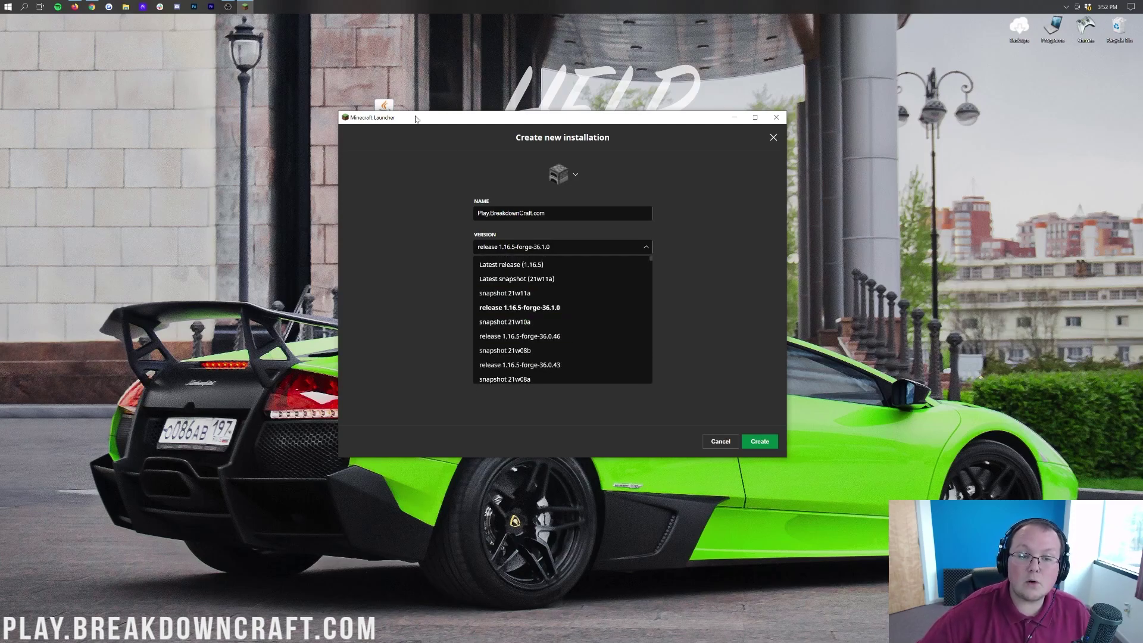
# Step: Move the Forge installer file clear of the launcher window, reopen it with Java, and close it
pyautogui.moveTo(390, 110); pyautogui.dragTo(468, 71)
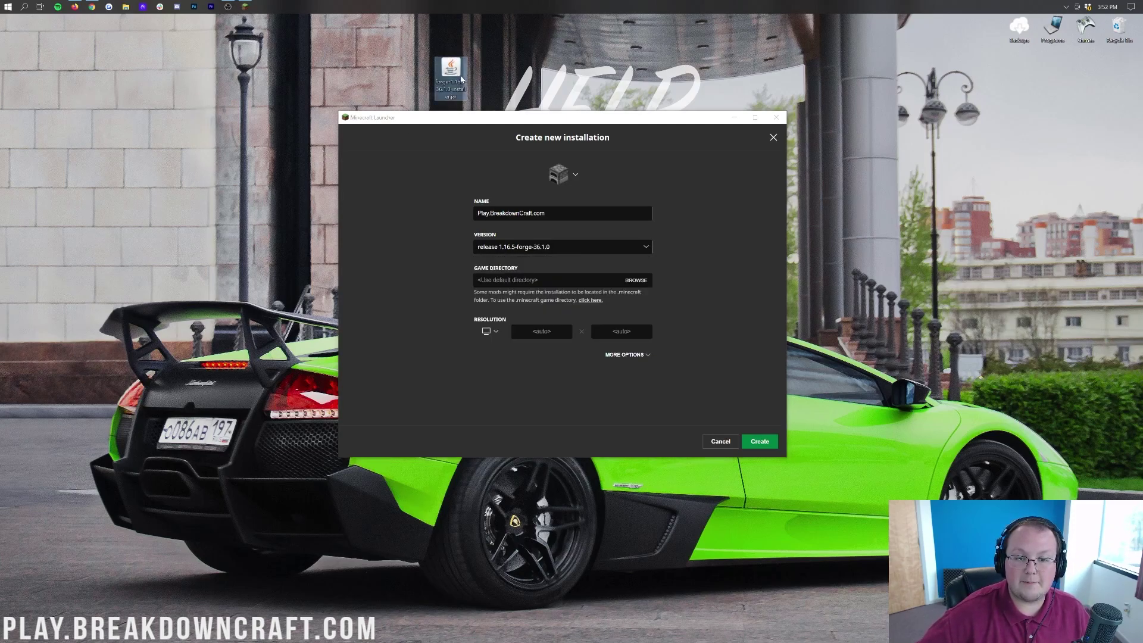
pyautogui.rightClick(457, 80)
pyautogui.click(482, 129)
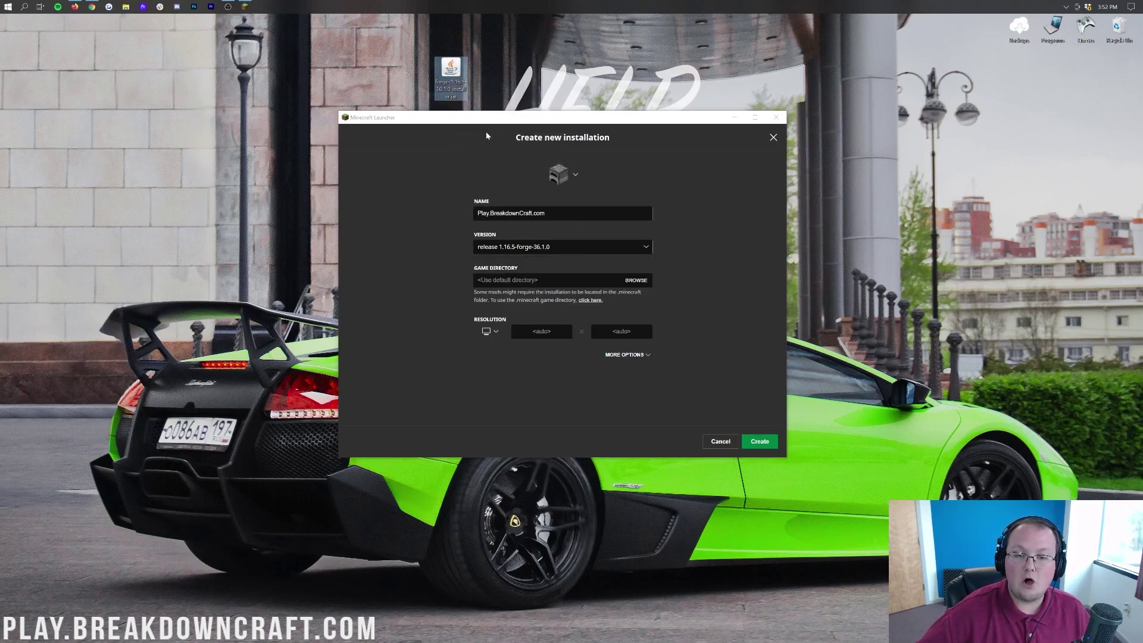
pyautogui.click(613, 325)
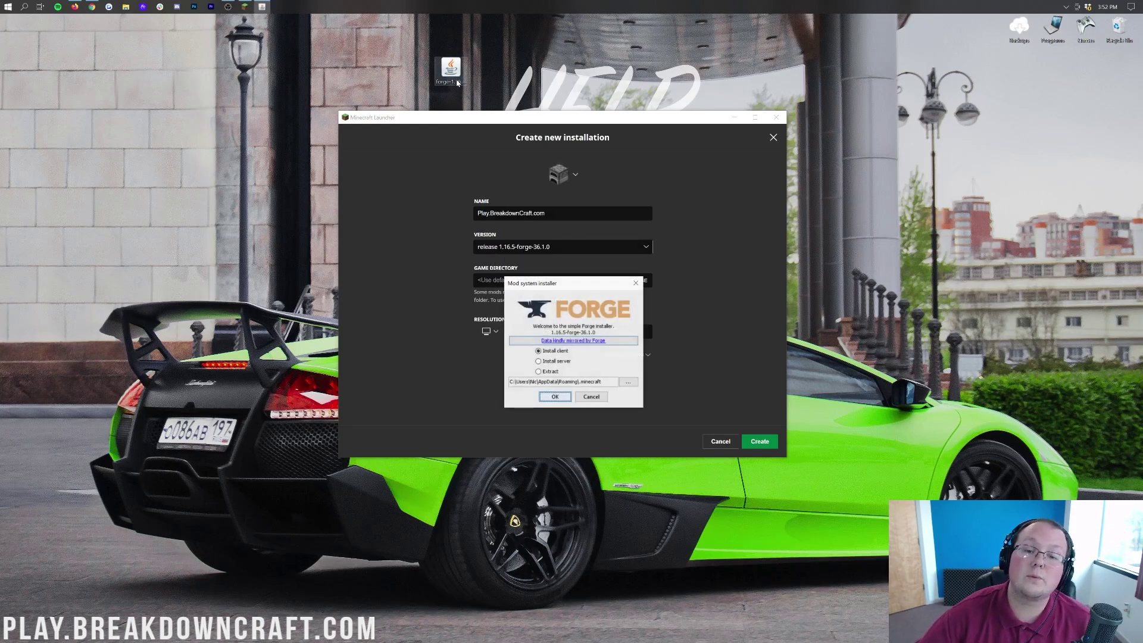
pyautogui.click(595, 238)
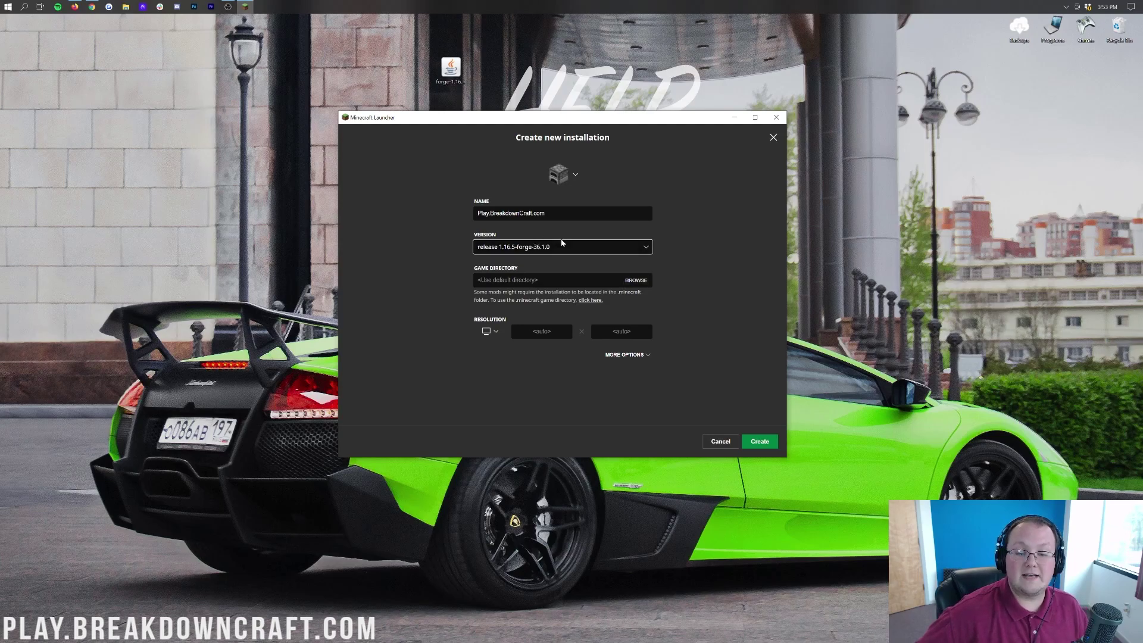
# Step: Set the new installation's resolution to 1920 x 1080 and create it
pyautogui.click(496, 332)
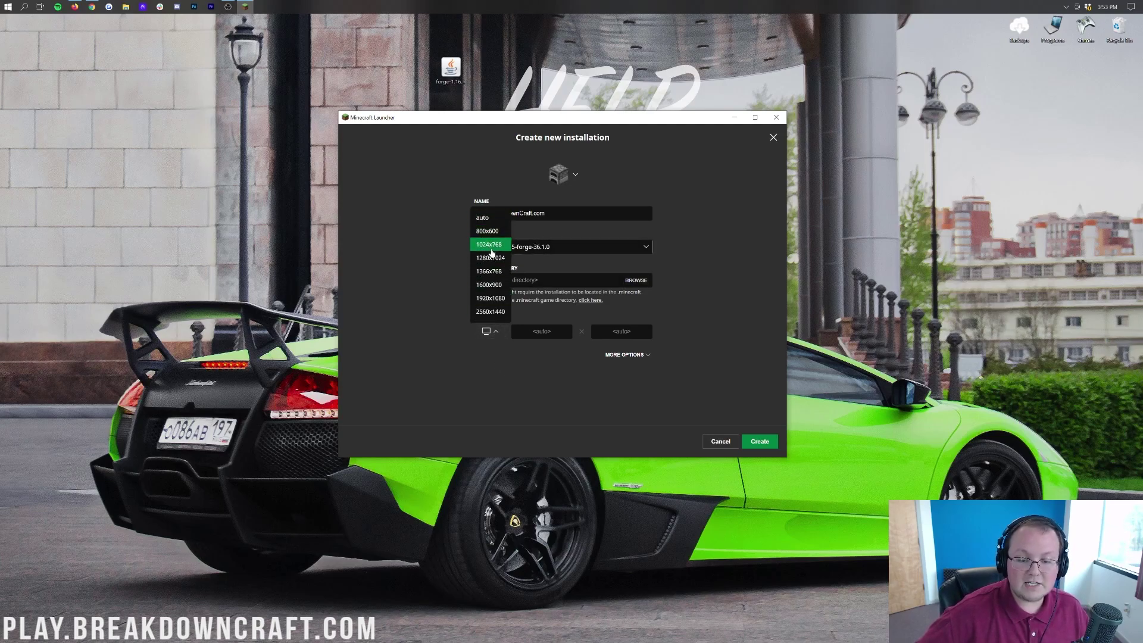
pyautogui.click(491, 299)
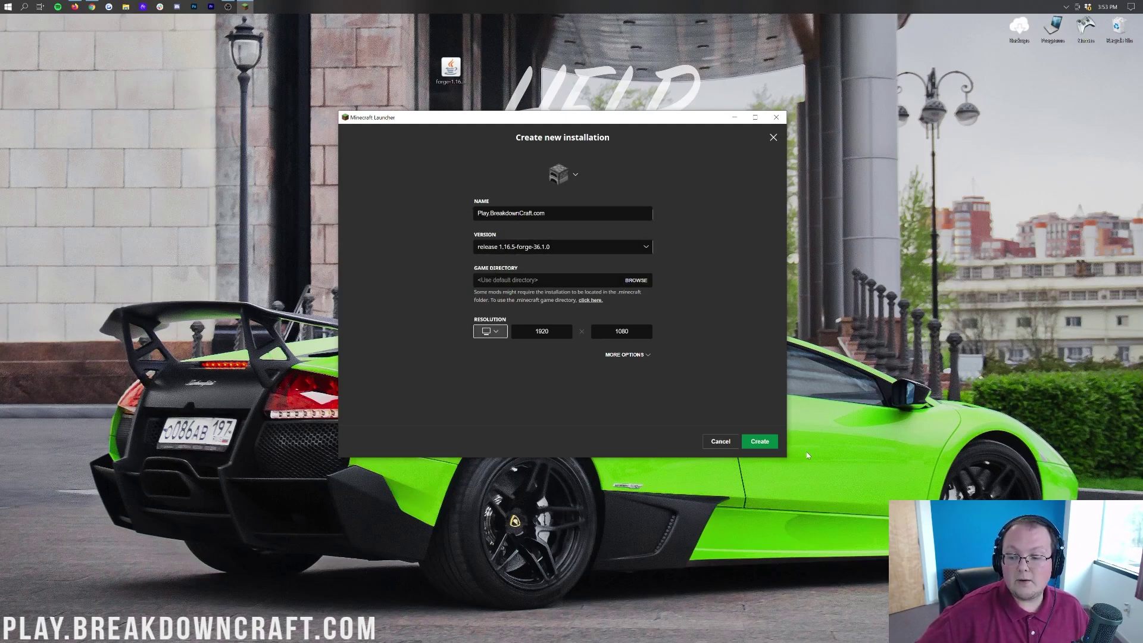
pyautogui.click(760, 442)
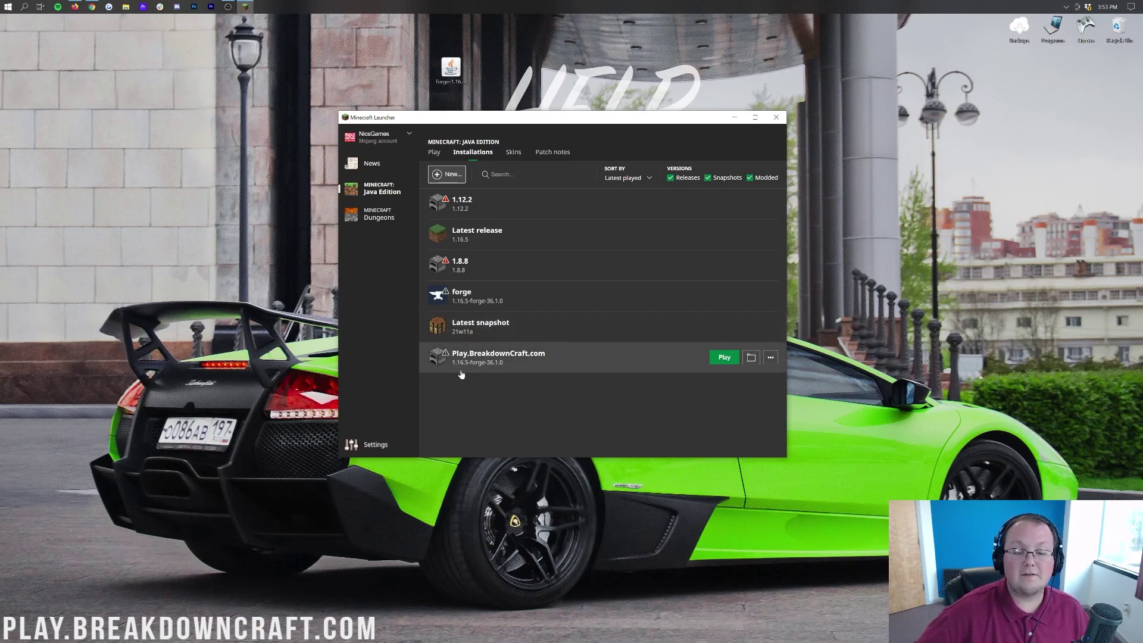
# Step: Launch the Play.BreakdownCraft.com installation and accept playing a modified version of the game
pyautogui.click(725, 358)
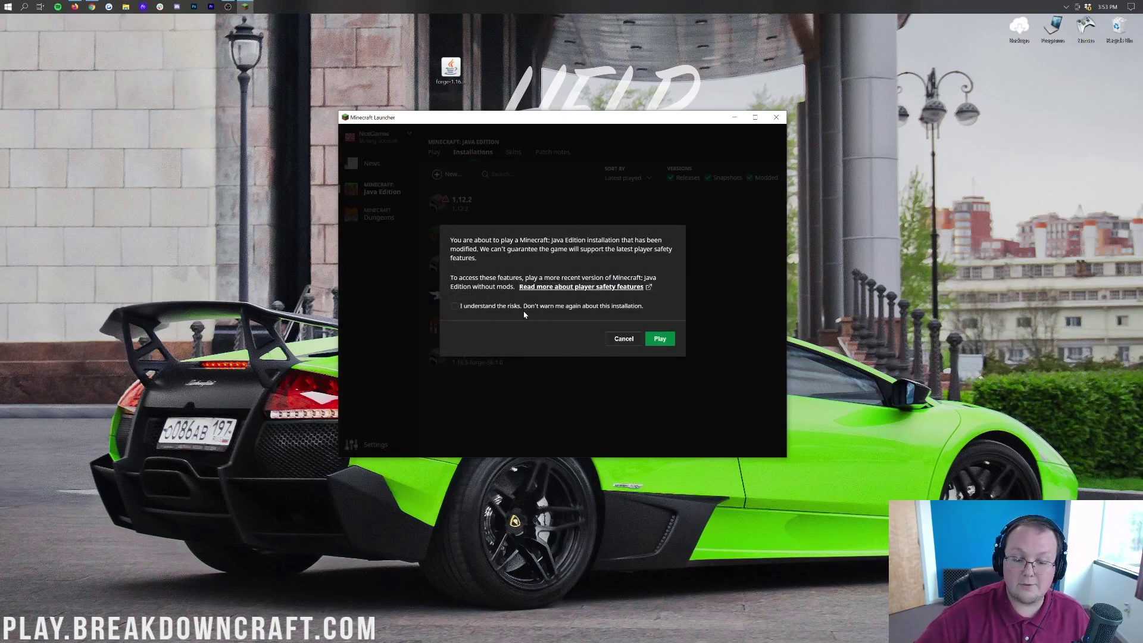
pyautogui.click(666, 341)
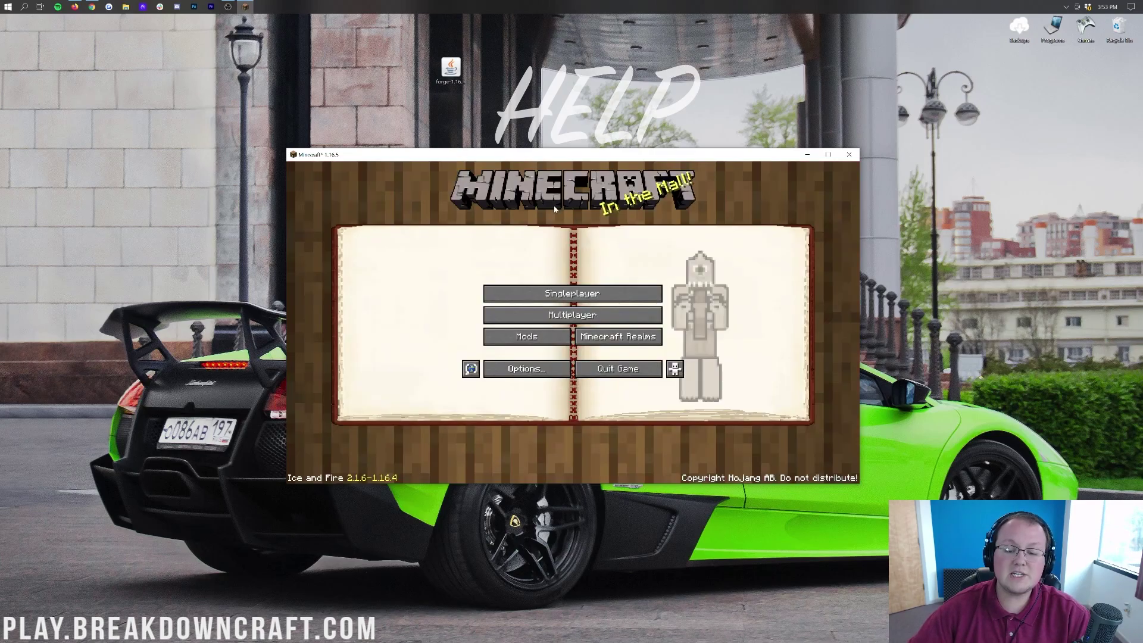
# Step: Look through Minecraft's list of installed mods, and return to the title screen
pyautogui.click(512, 342)
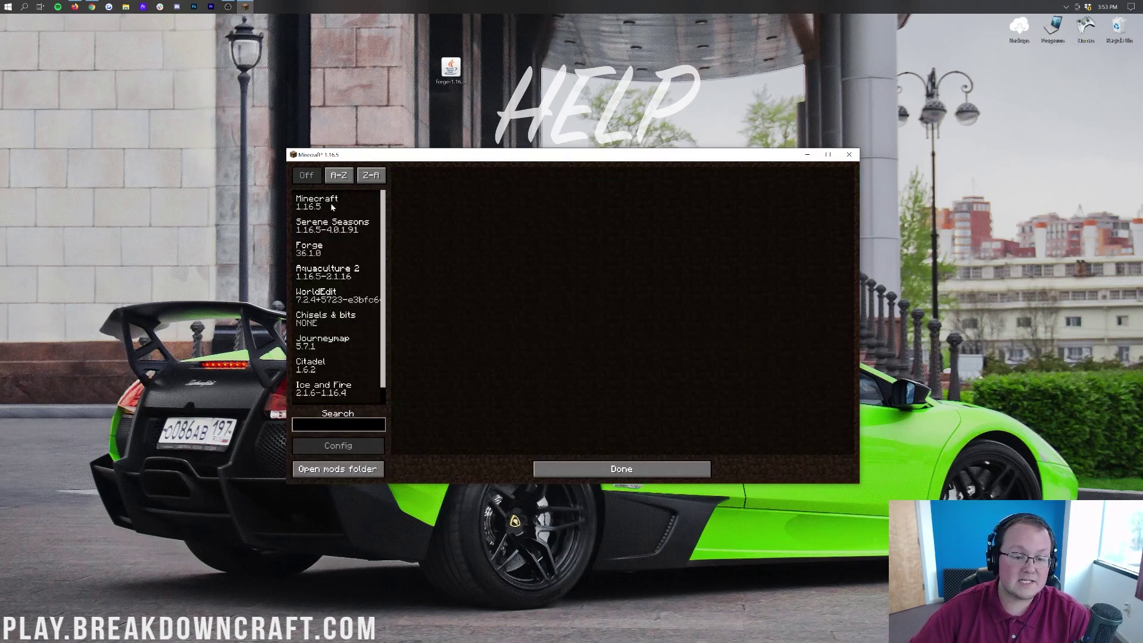
pyautogui.scroll(-1, 320, 386)
pyautogui.scroll(1, 325, 376)
pyautogui.scroll(-1, 331, 364)
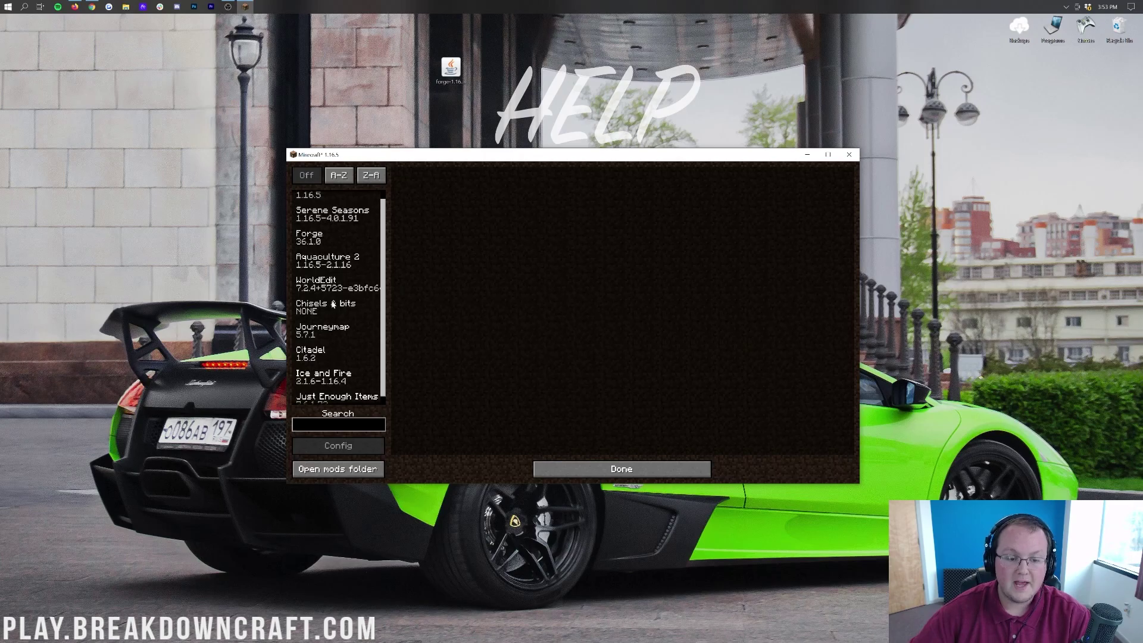
pyautogui.scroll(1, 333, 358)
pyautogui.scroll(-1, 337, 286)
pyautogui.scroll(1, 342, 220)
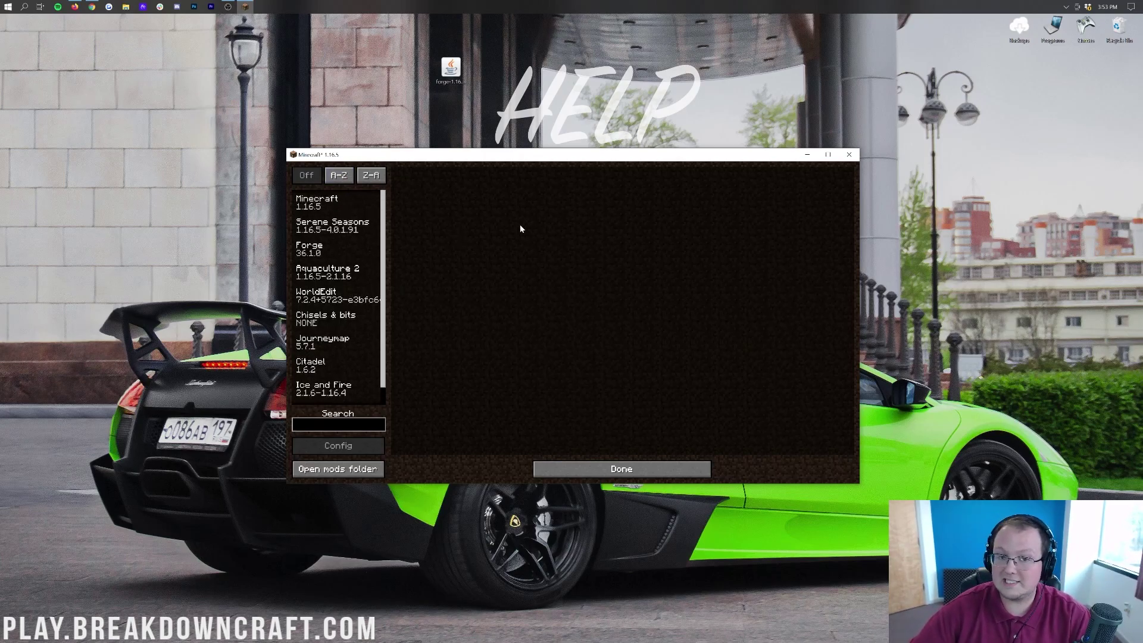
pyautogui.click(632, 478)
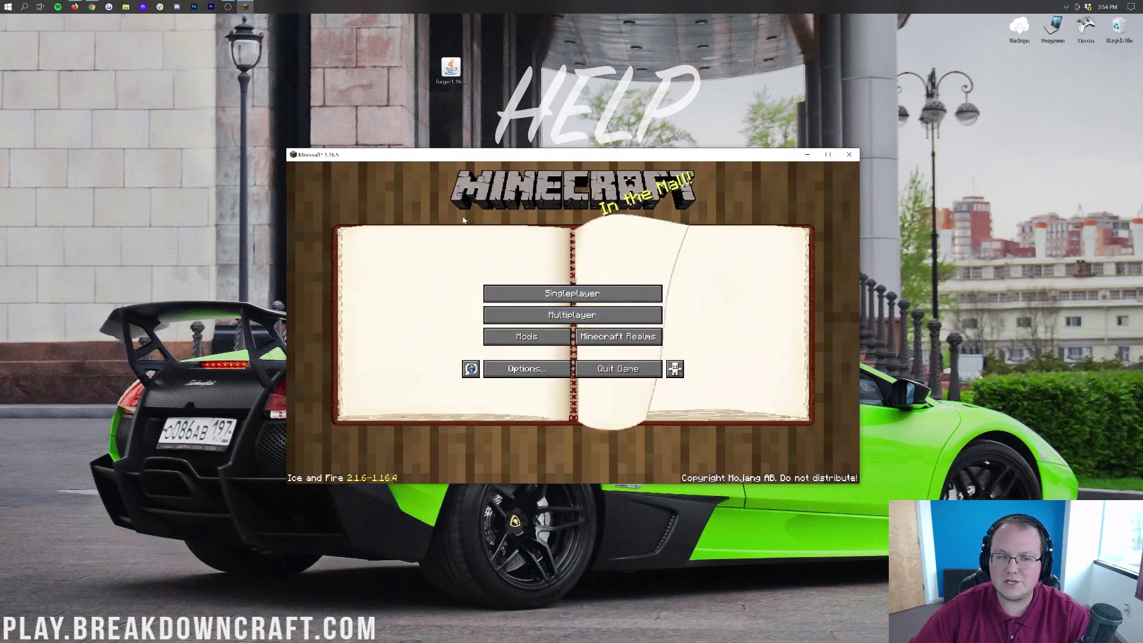
# Step: Switch to Chrome and download TConstruct-1.12.2-2.13.0.183.jar from the Tinkers Construct files on CurseForge, keeping the flagged file
pyautogui.click(92, 8)
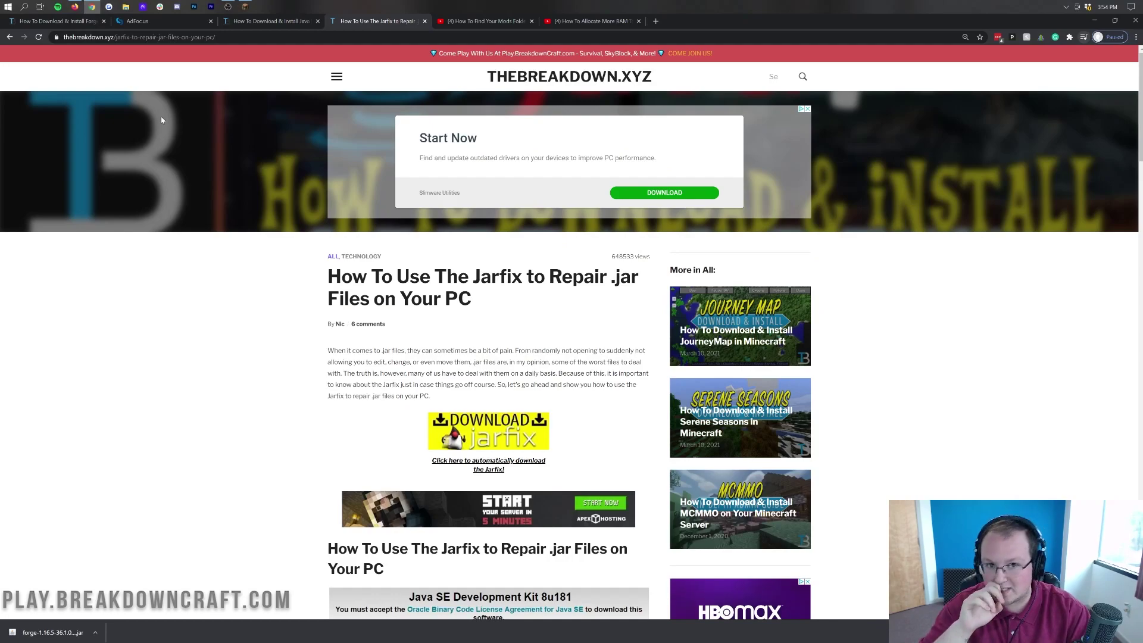
pyautogui.scroll(-4, 485, 344)
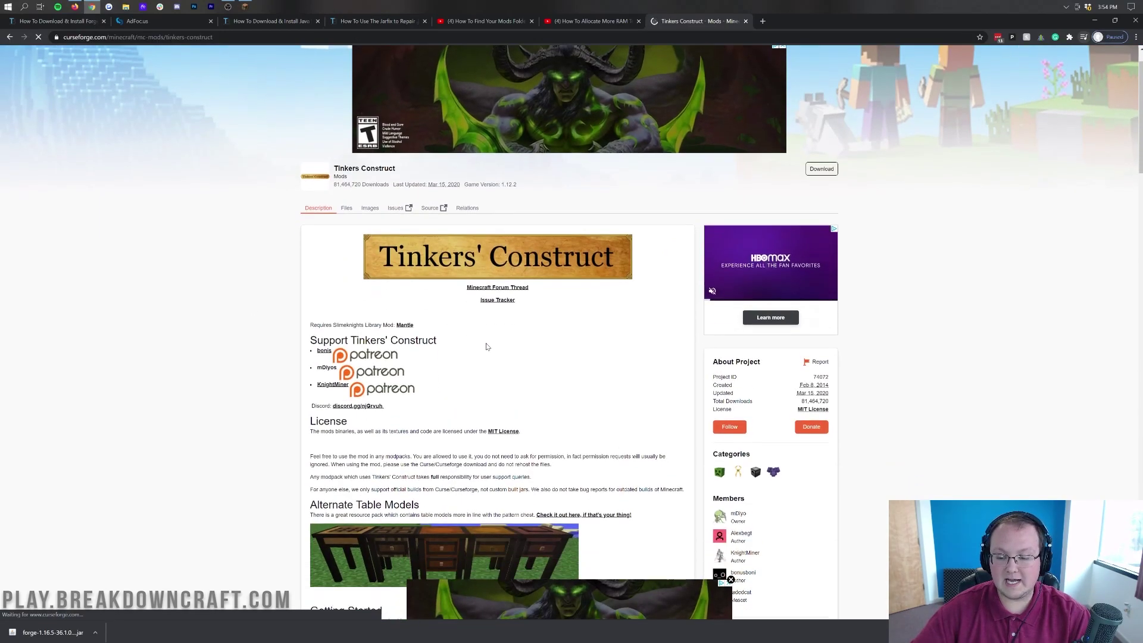
pyautogui.scroll(4, 613, 285)
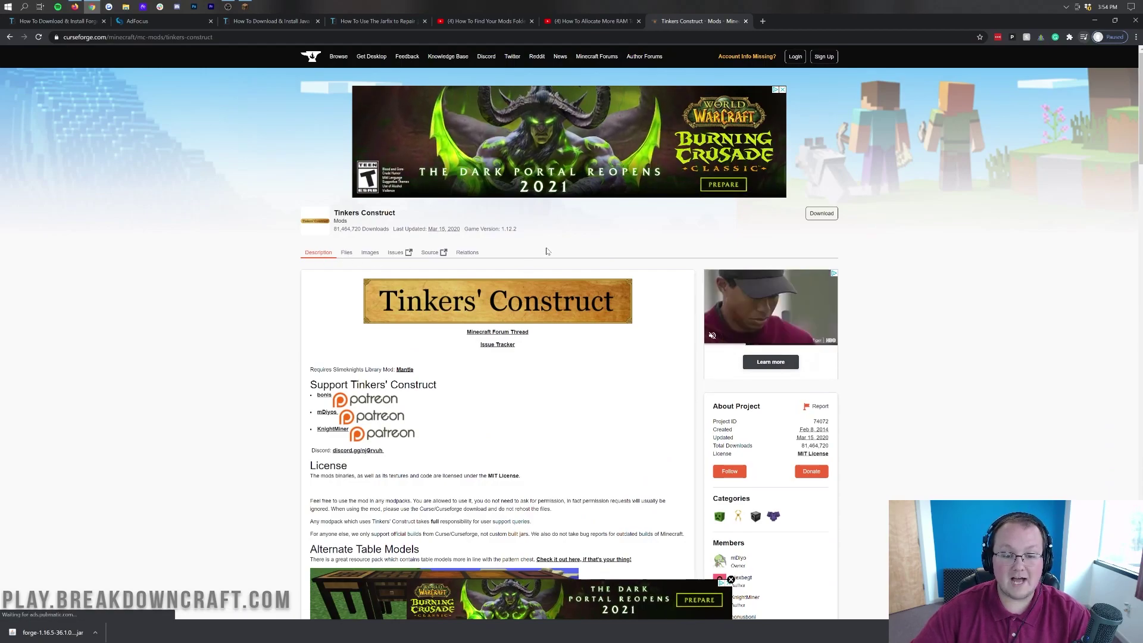
pyautogui.click(347, 253)
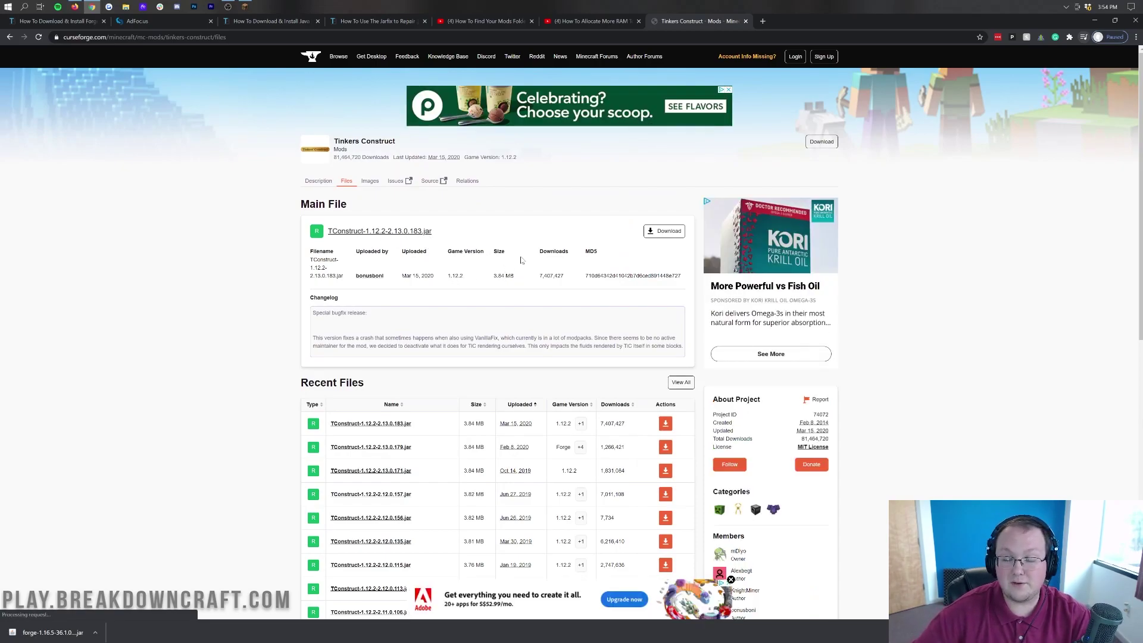
pyautogui.click(651, 233)
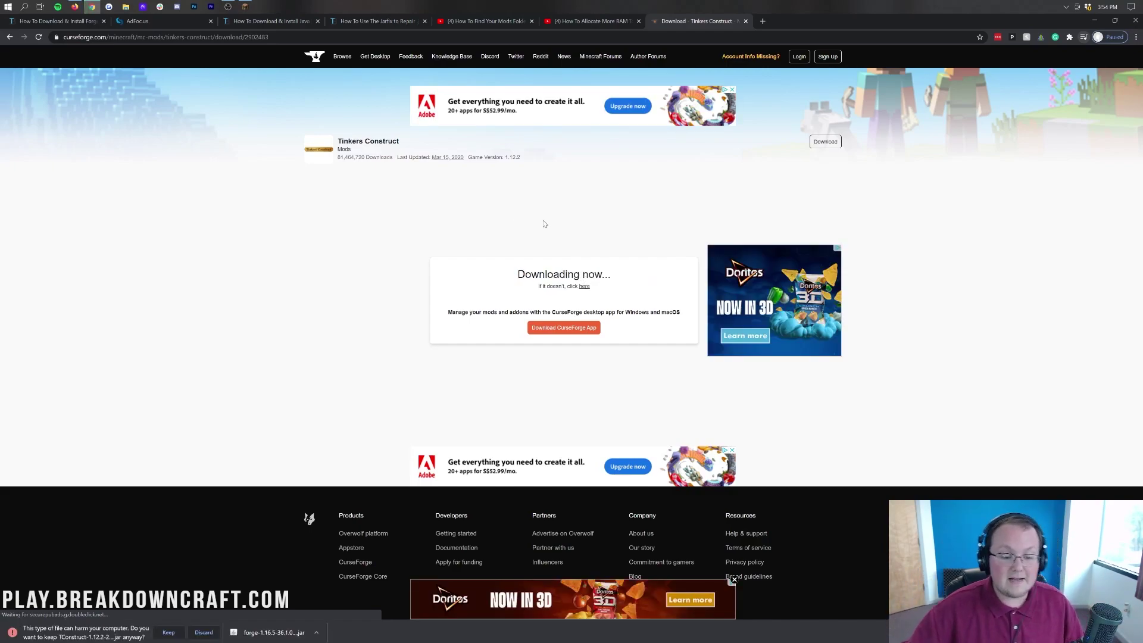
pyautogui.click(169, 633)
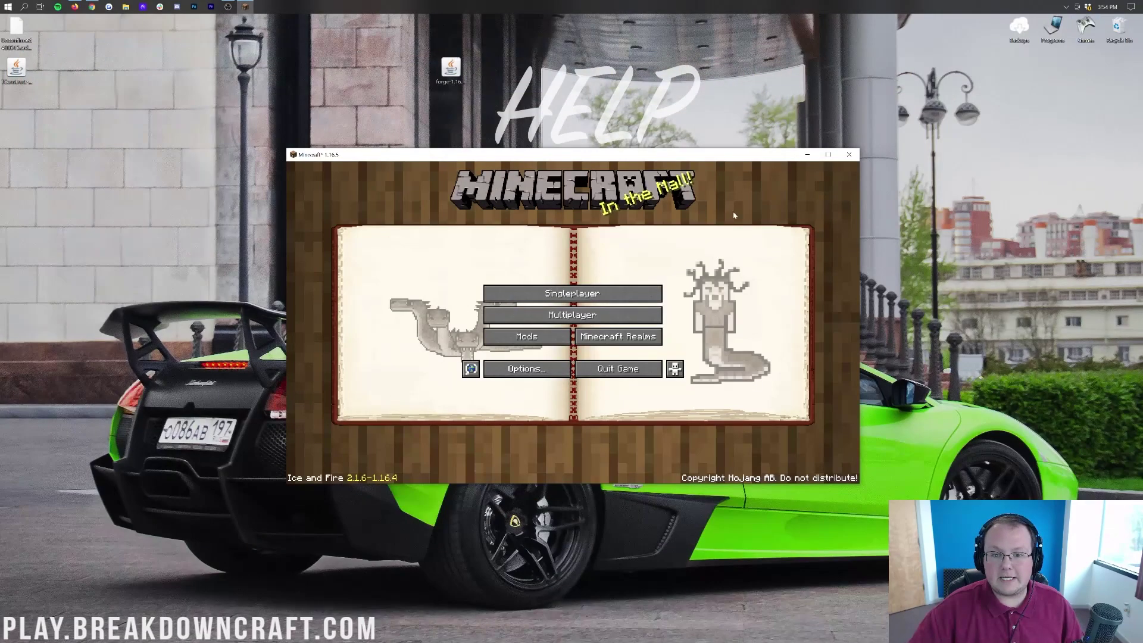
# Step: Open the mods folder from Minecraft's mod list, put the downloaded TConstruct jar into it, and close the folder
pyautogui.click(519, 336)
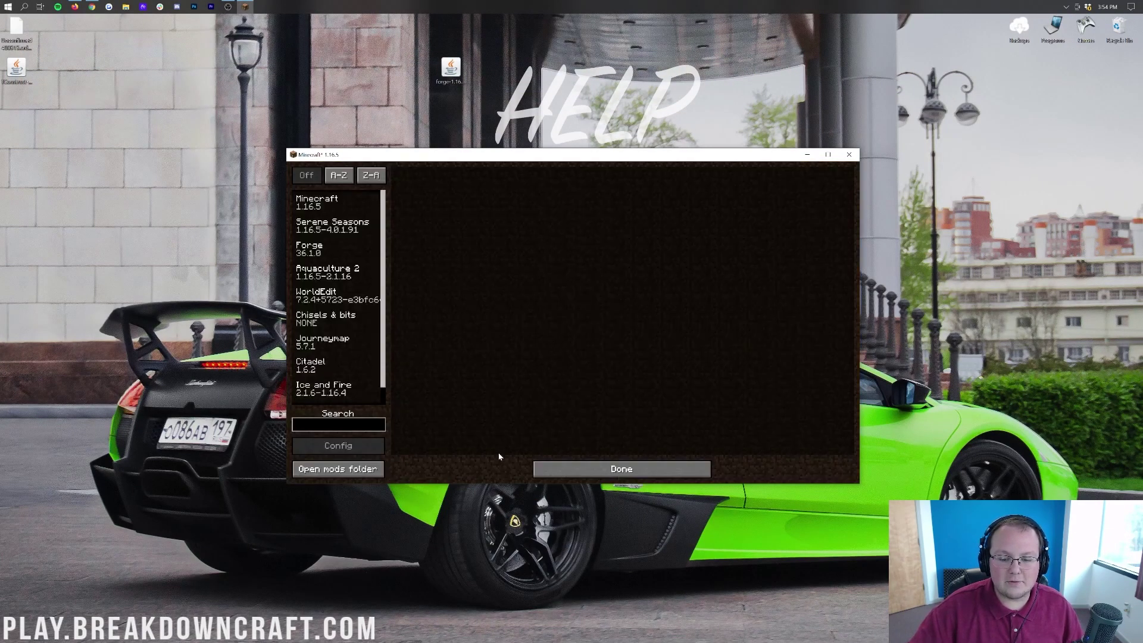
pyautogui.click(360, 469)
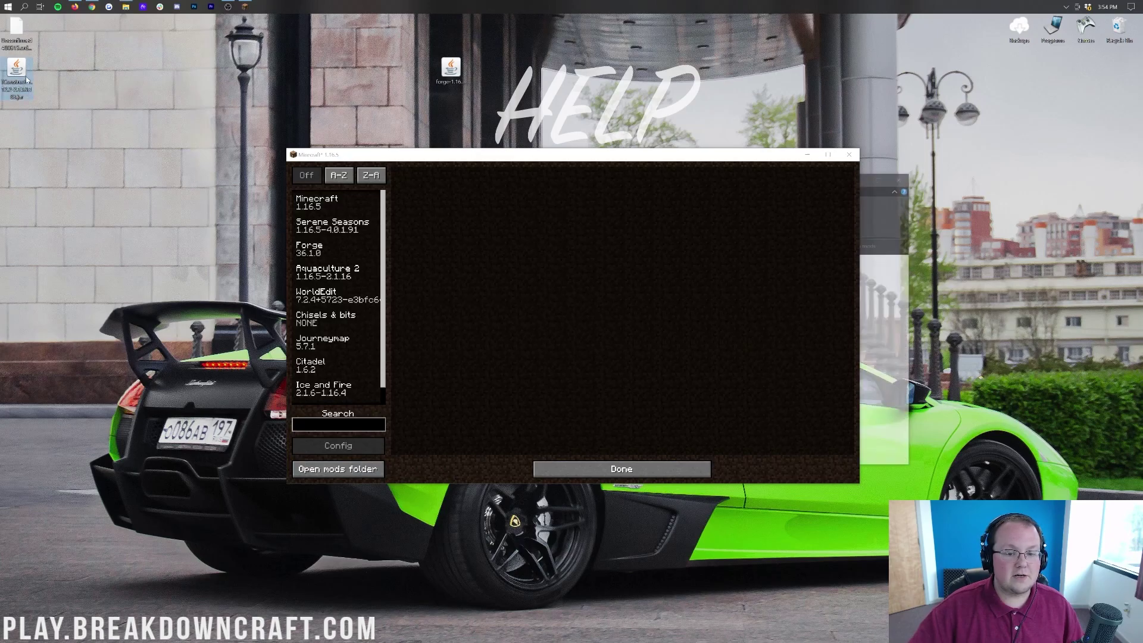
pyautogui.hotkey('alt', 'Tab')
pyautogui.hotkey('ctrl', 'v')
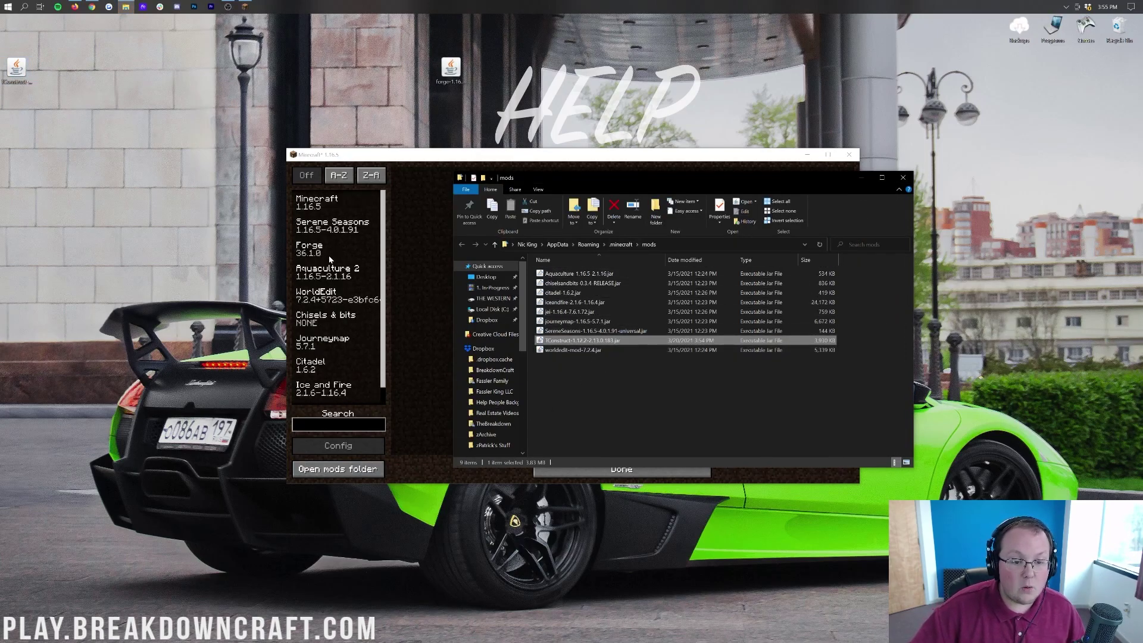
pyautogui.scroll(-1, 345, 286)
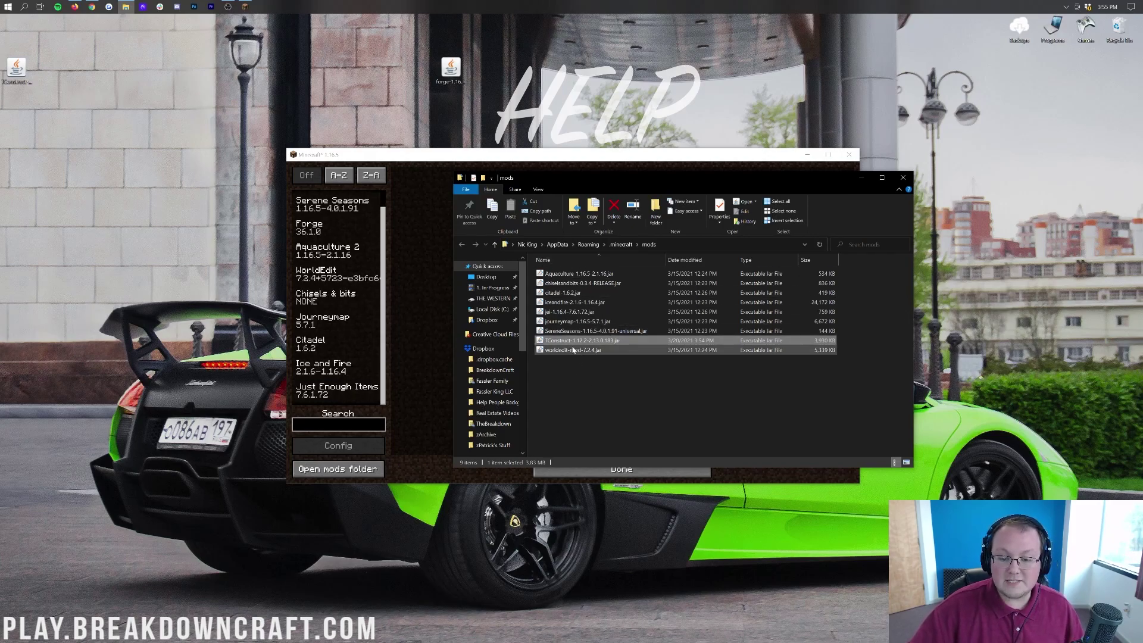
pyautogui.click(903, 178)
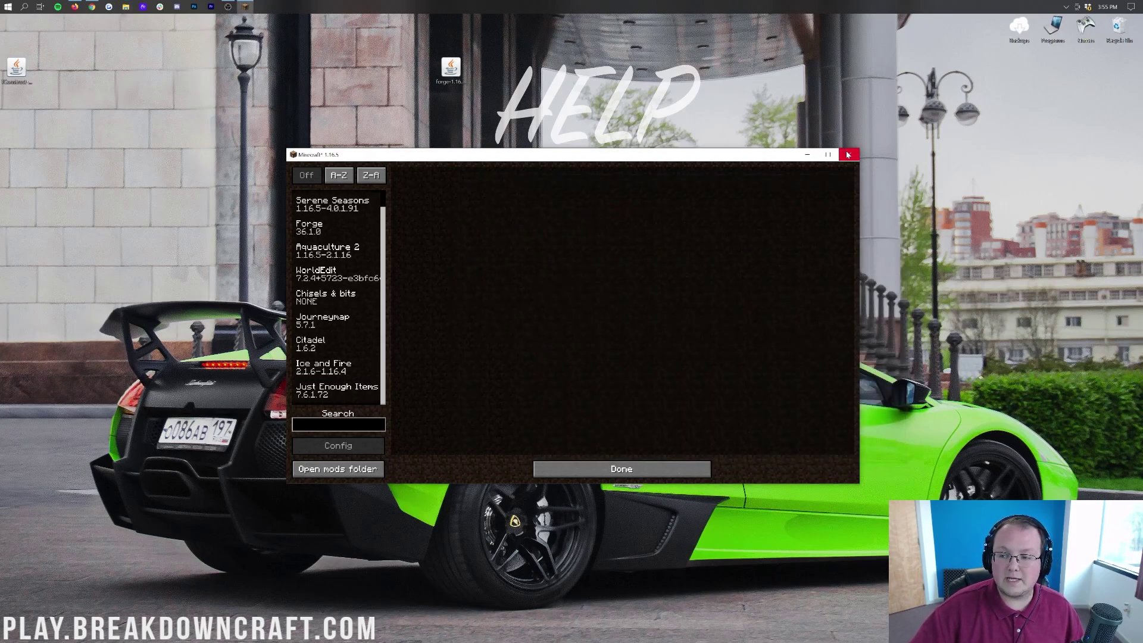
# Step: Close Minecraft and reopen the Minecraft Launcher
pyautogui.click(849, 155)
pyautogui.click(4, 6)
pyautogui.write('m')
pyautogui.press('Return')
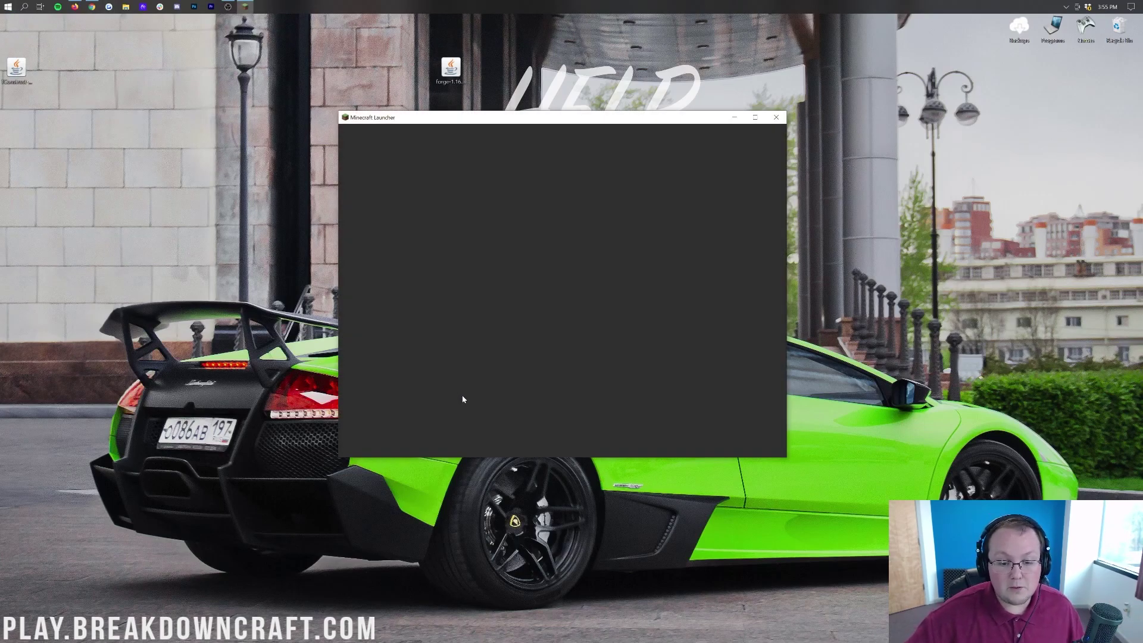
# Step: Choose the Play.BreakdownCraft.com installation with version 1.16.5-forge-36.1.0 and start the game
pyautogui.click(463, 381)
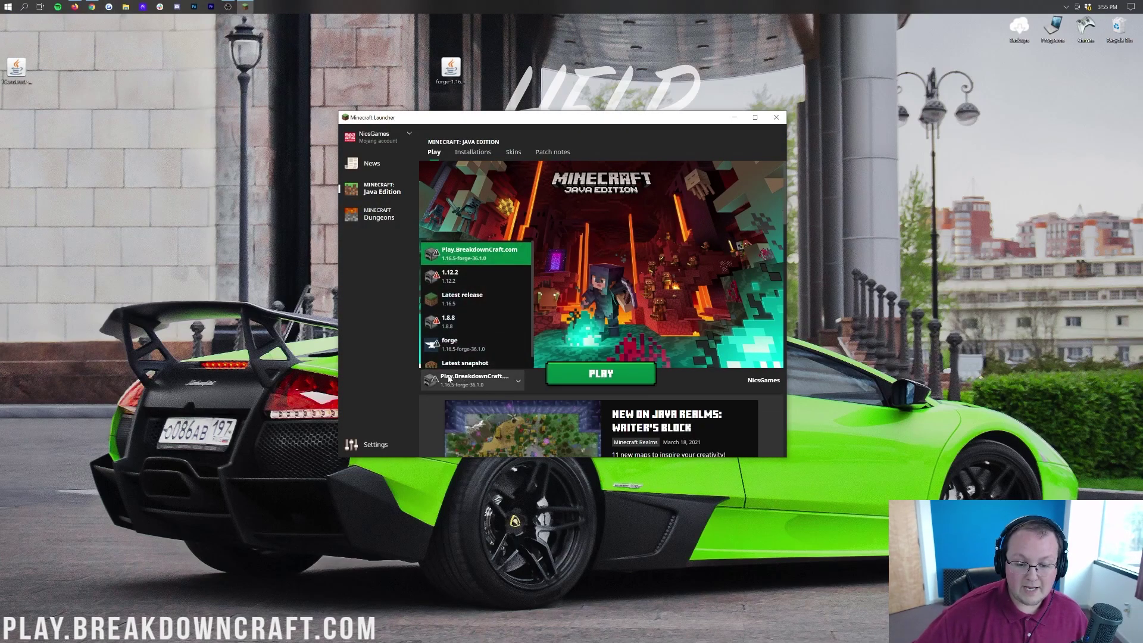
pyautogui.click(463, 261)
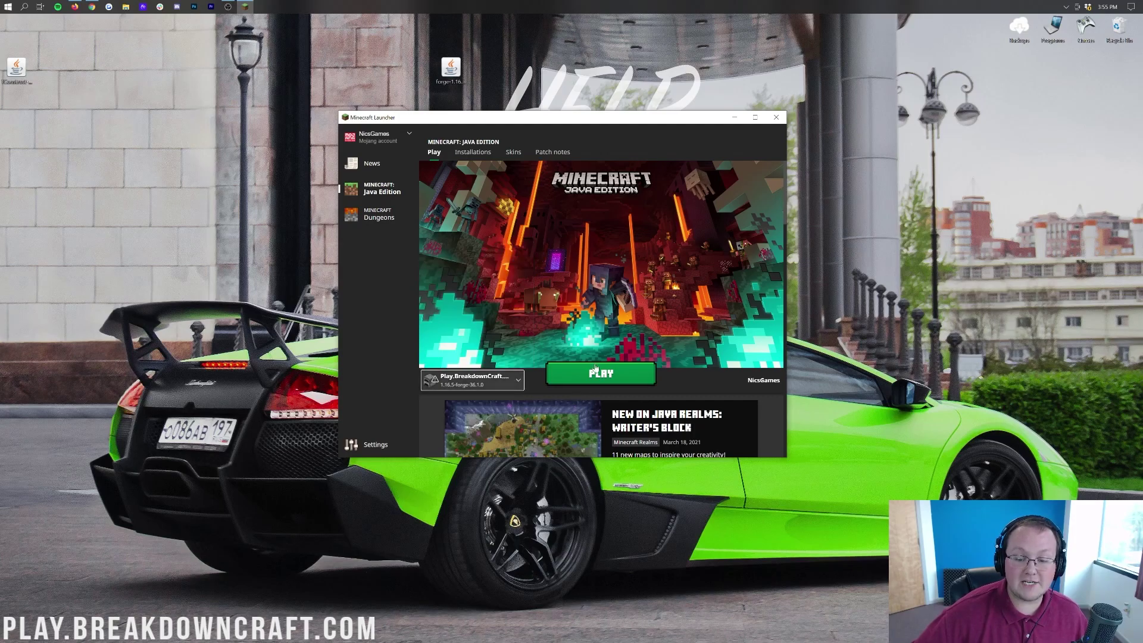
pyautogui.click(596, 375)
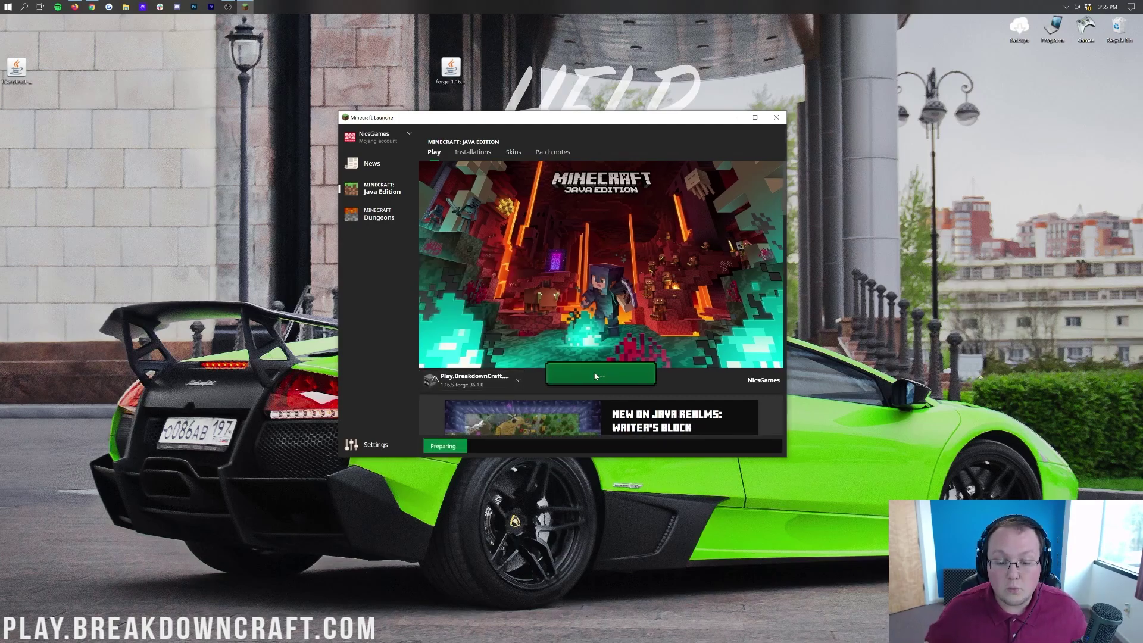